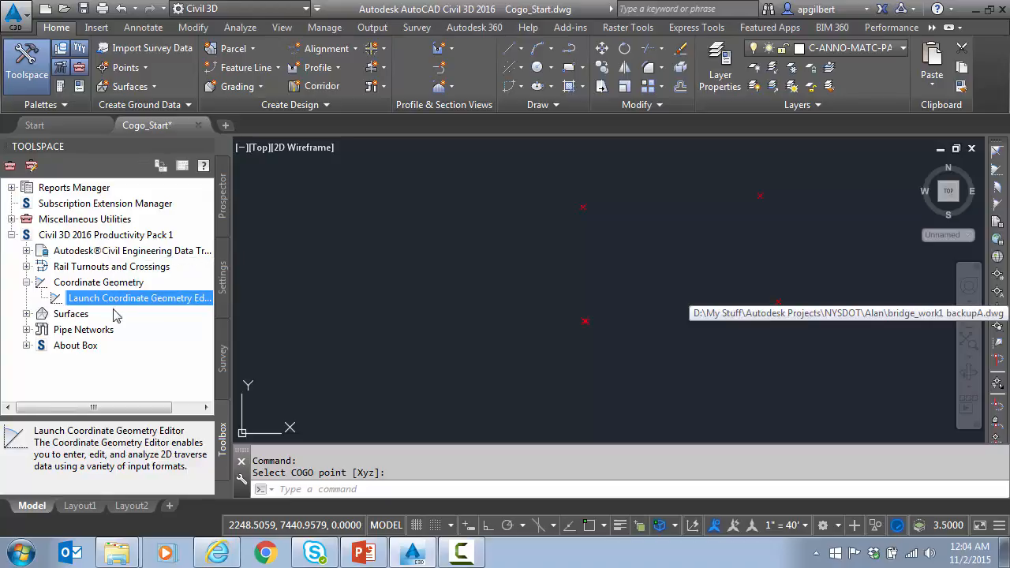
Open the Coordinate Geometry Editor and place its window so the survey points stay visible
{"action": "left_click", "coordinate": [240, 28]}
{"action": "left_click", "coordinate": [24, 79]}
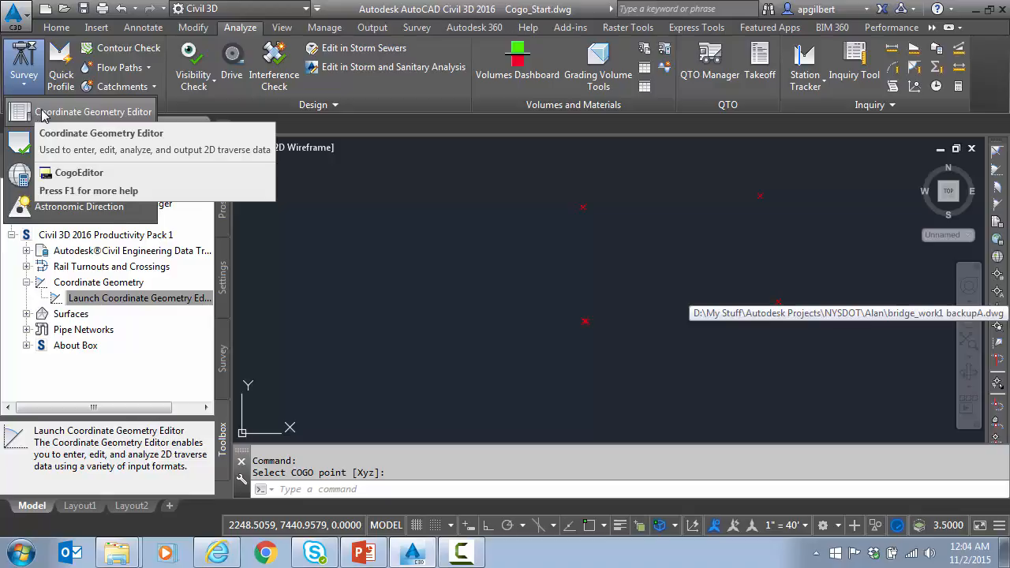
{"action": "left_click", "coordinate": [40, 113]}
{"action": "mouse_move", "coordinate": [529, 34]}
{"action": "left_mouse_down"}
{"action": "mouse_move", "coordinate": [681, 13]}
{"action": "mouse_move", "coordinate": [848, 115]}
{"action": "mouse_move", "coordinate": [926, 180]}
{"action": "mouse_move", "coordinate": [957, 140]}
{"action": "mouse_move", "coordinate": [988, 136]}
{"action": "left_mouse_up"}
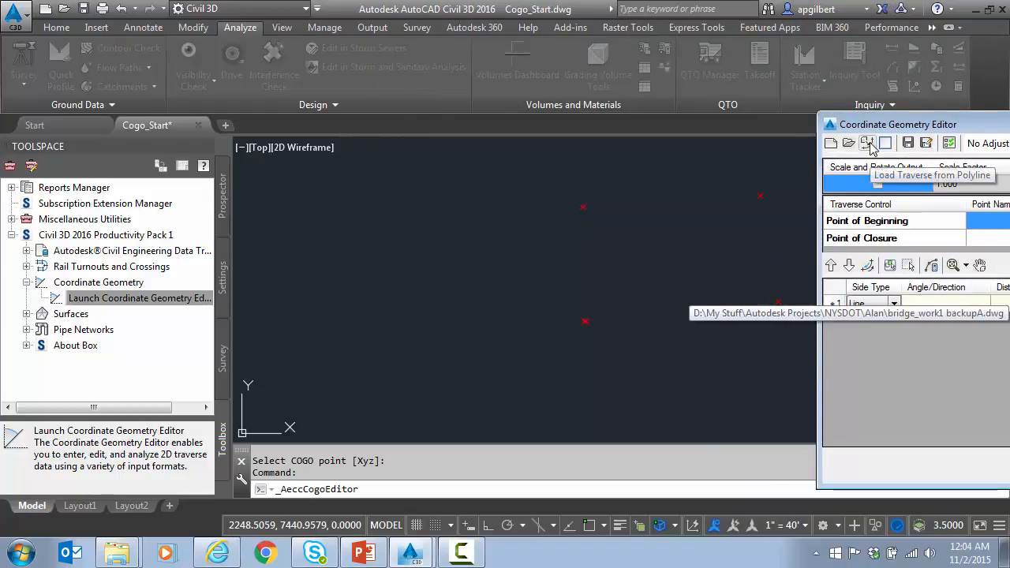
{"action": "left_click_drag", "start_coordinate": [893, 124], "coordinate": [731, 28]}
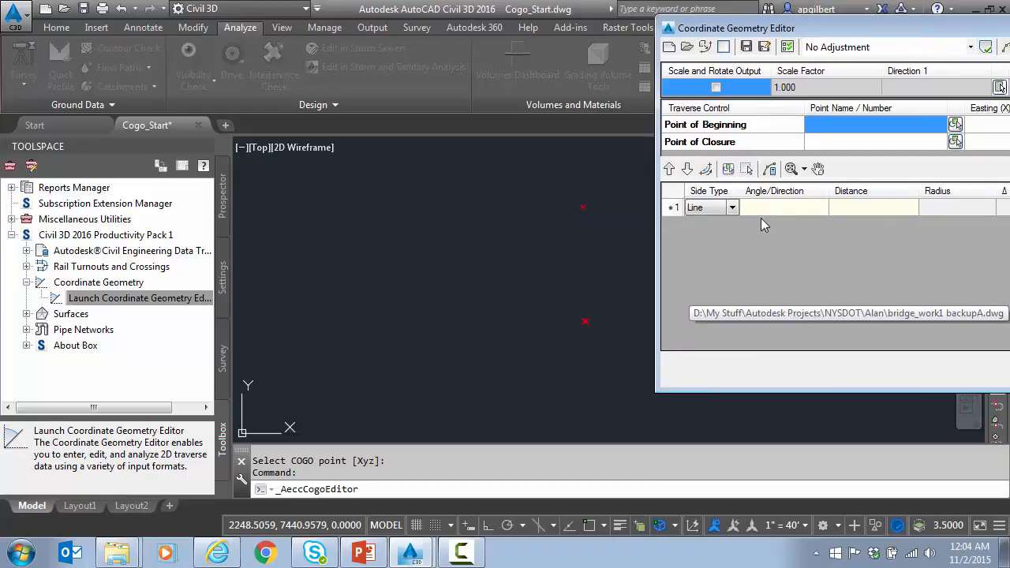
Set both the traverse's Point of Beginning and Point of Closure to COGO point 1
{"action": "left_click", "coordinate": [954, 142]}
{"action": "left_click", "coordinate": [624, 284]}
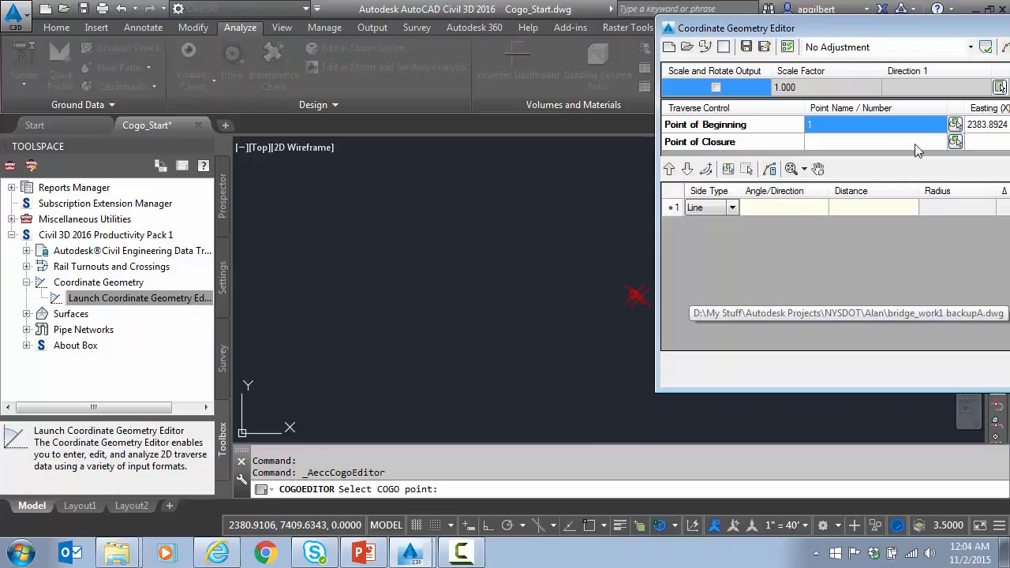
{"action": "left_click", "coordinate": [891, 246]}
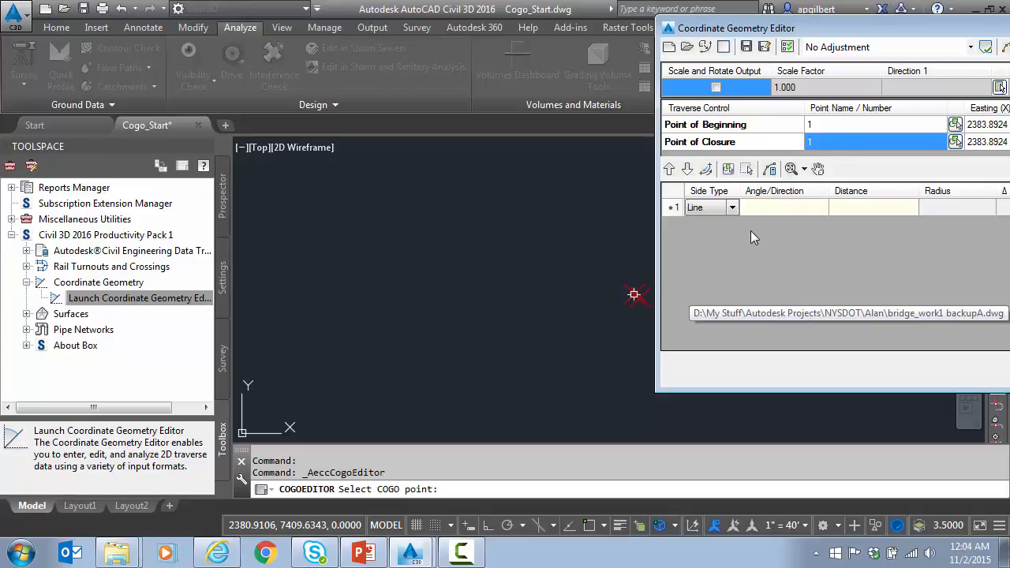
Define traverse side 1 as a line with both angle/direction and distance set to 1 TO 2
{"action": "left_click", "coordinate": [772, 210]}
{"action": "left_click", "coordinate": [774, 210]}
{"action": "left_click", "coordinate": [728, 170]}
{"action": "left_click", "coordinate": [633, 295]}
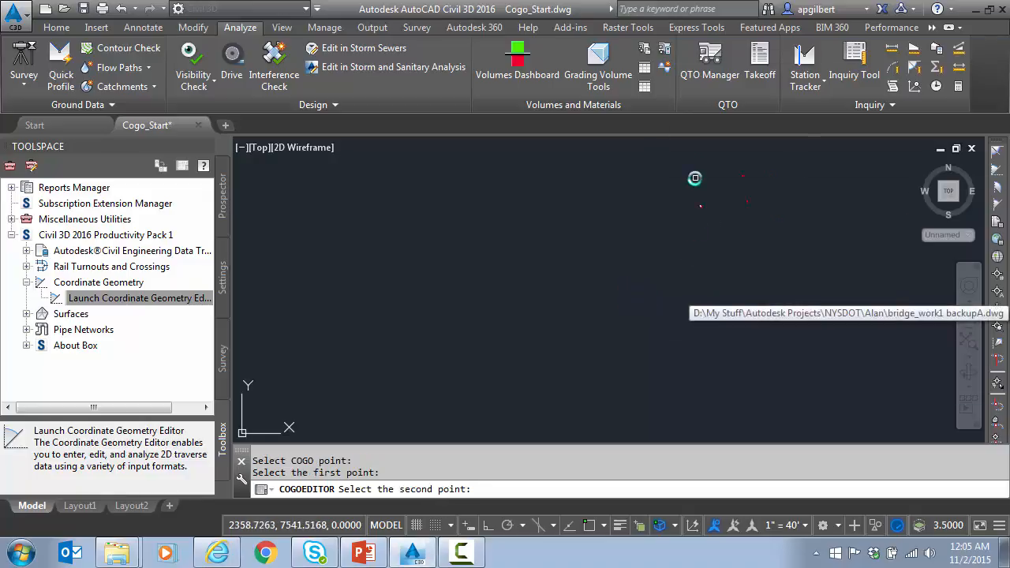
{"action": "left_click", "coordinate": [704, 179]}
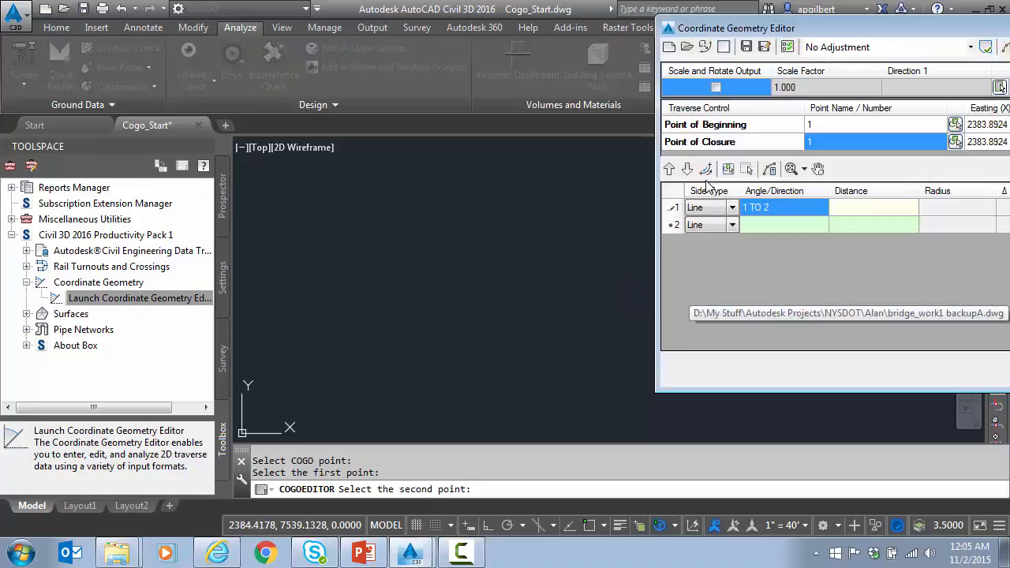
{"action": "left_click", "coordinate": [862, 215]}
{"action": "left_click", "coordinate": [858, 208]}
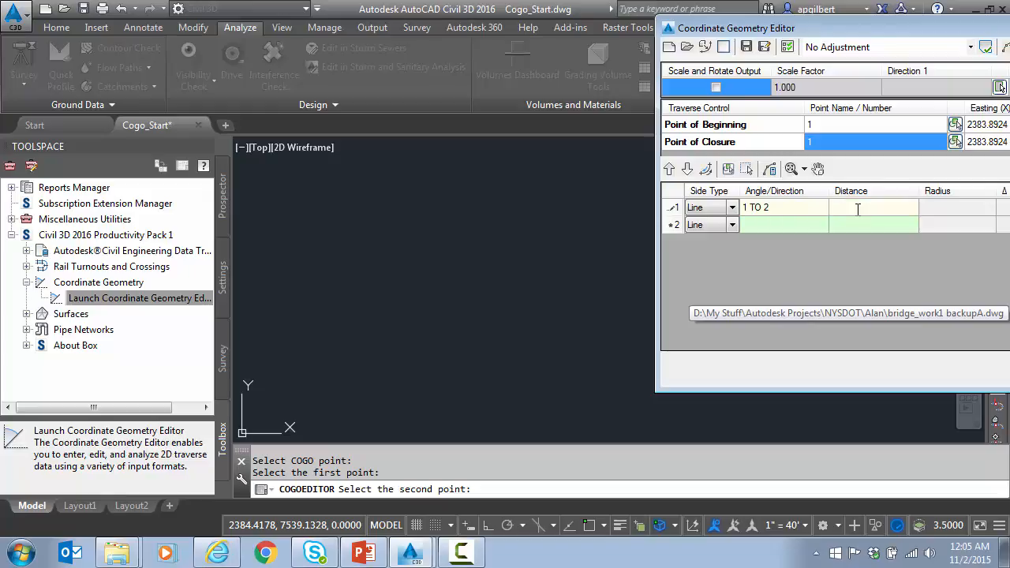
{"action": "type", "text": "1 TO 2"}
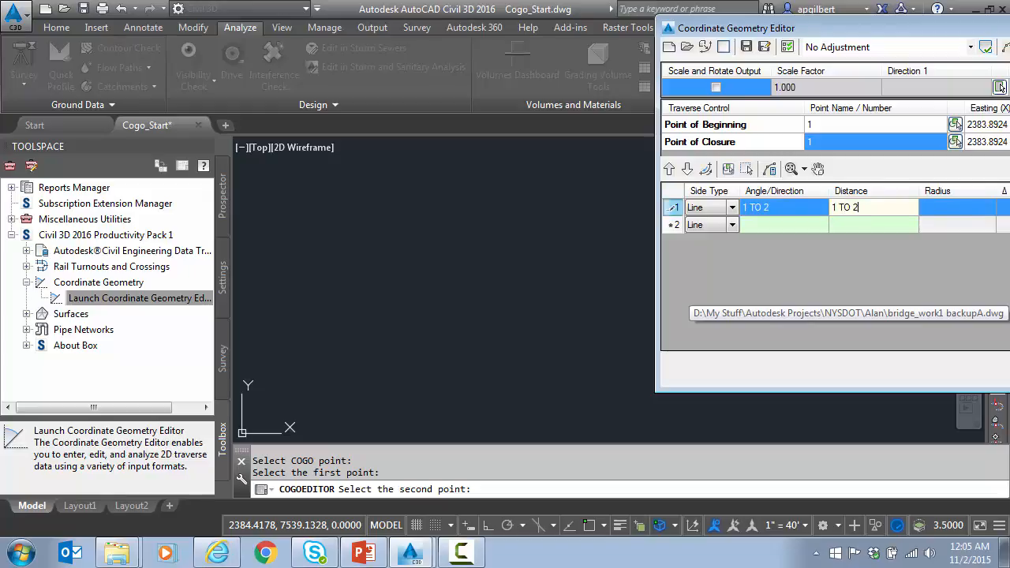
{"action": "key", "text": "Return"}
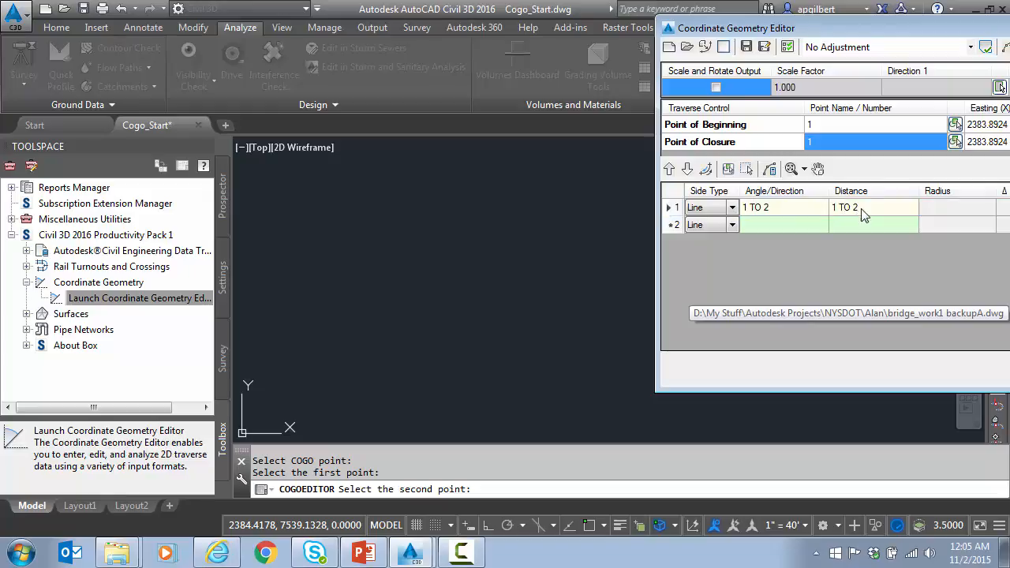
Add traverse side 2 as a line with angle/direction and distance both 2 TO 3
{"action": "mouse_move", "coordinate": [789, 30]}
{"action": "left_mouse_down"}
{"action": "mouse_move", "coordinate": [947, 30]}
{"action": "mouse_move", "coordinate": [867, 38]}
{"action": "left_mouse_up"}
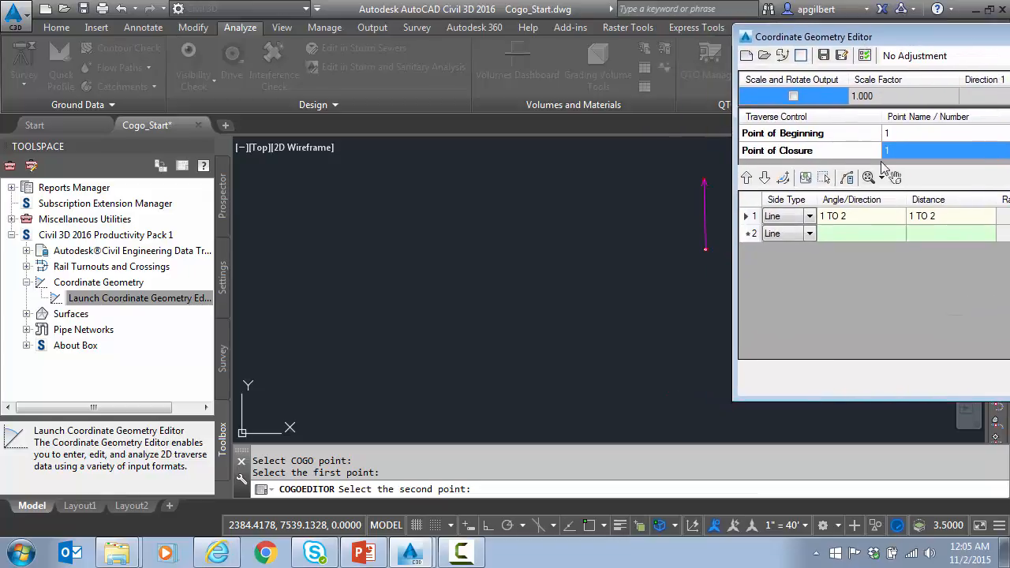
{"action": "left_click", "coordinate": [859, 233]}
{"action": "type", "text": "2"}
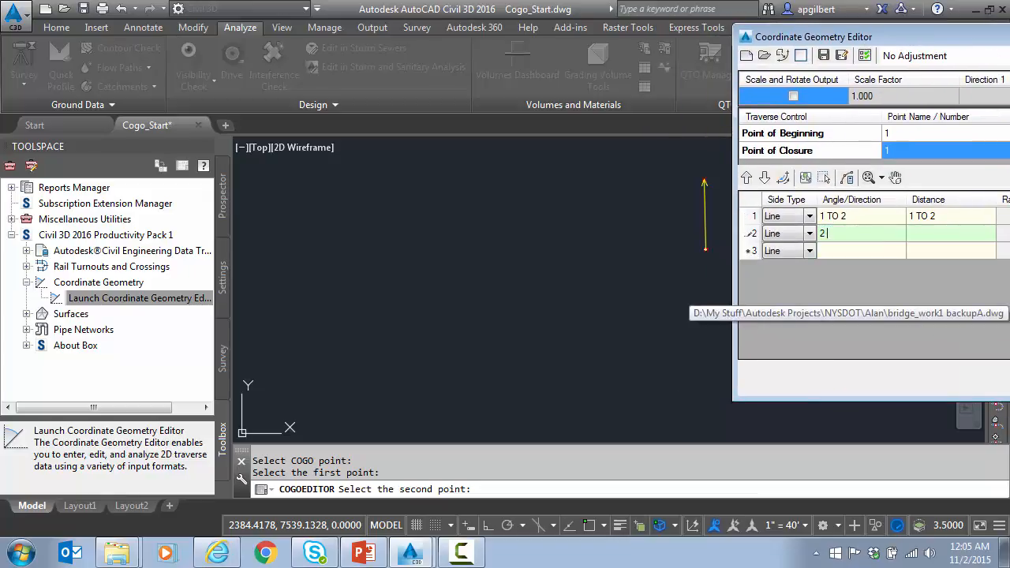
{"action": "type", "text": " to3"}
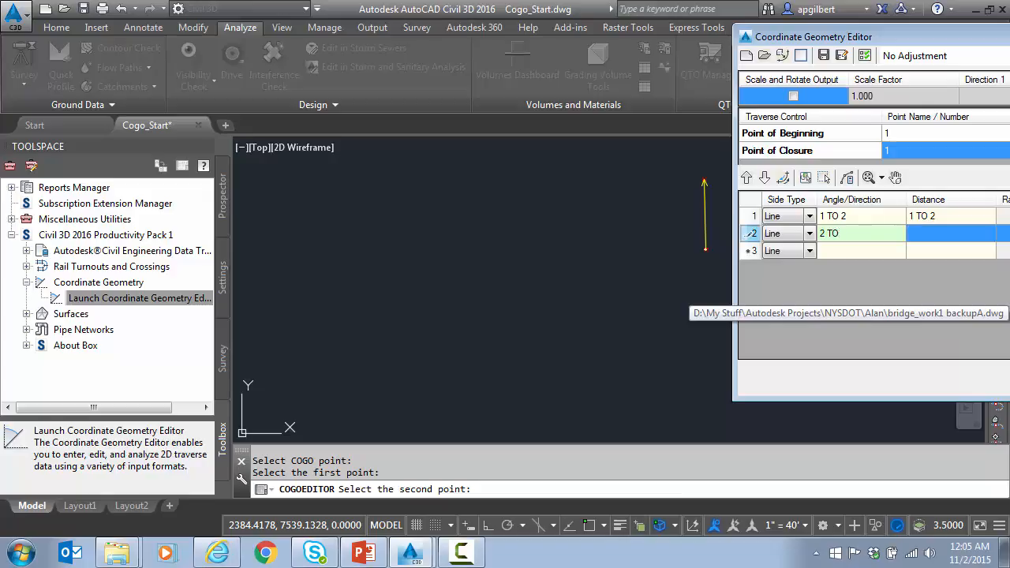
{"action": "key", "text": "Tab"}
{"action": "type", "text": "2"}
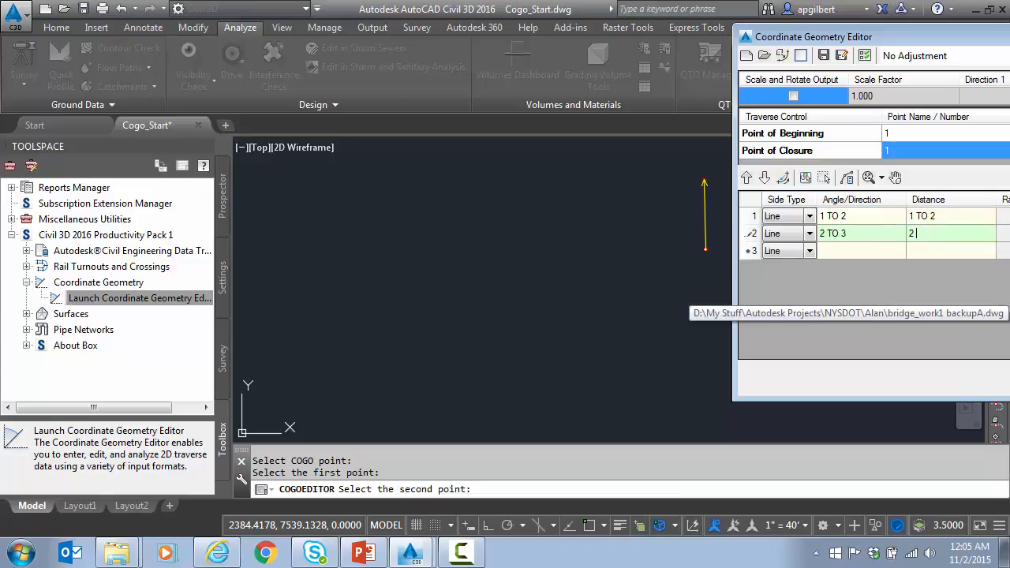
{"action": "key", "text": "Return"}
Add traverse side 3 as a line with angle/direction and distance both 3 TO 4
{"action": "left_click", "coordinate": [872, 255]}
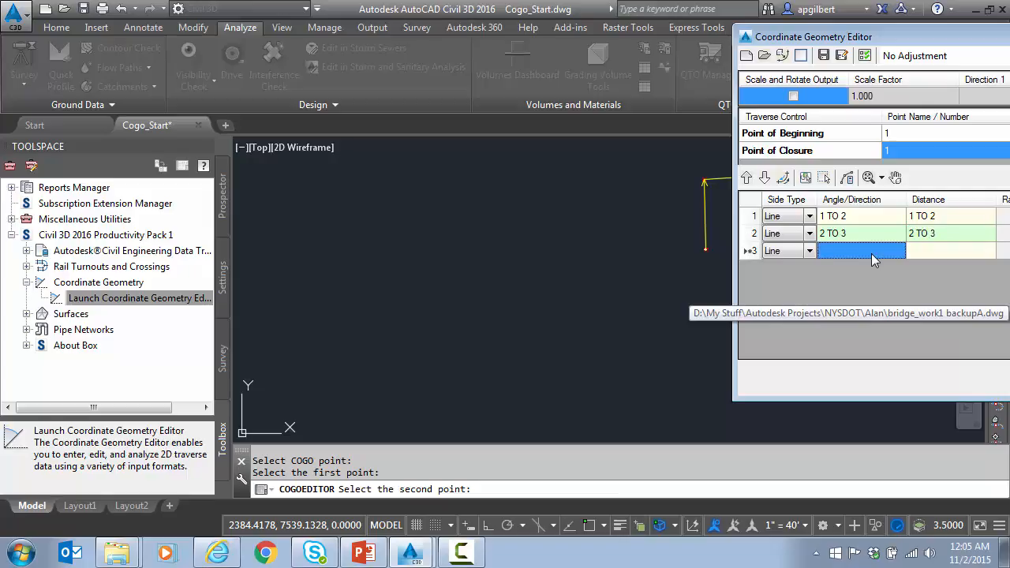
{"action": "type", "text": "3 TO"}
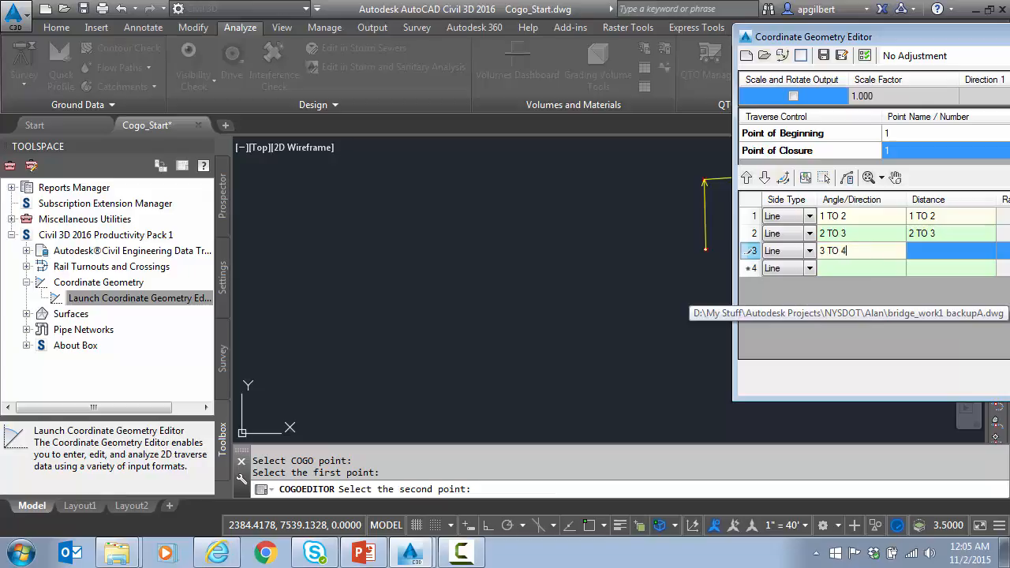
{"action": "type", "text": " 4"}
{"action": "key", "text": "Tab"}
{"action": "type", "text": "3"}
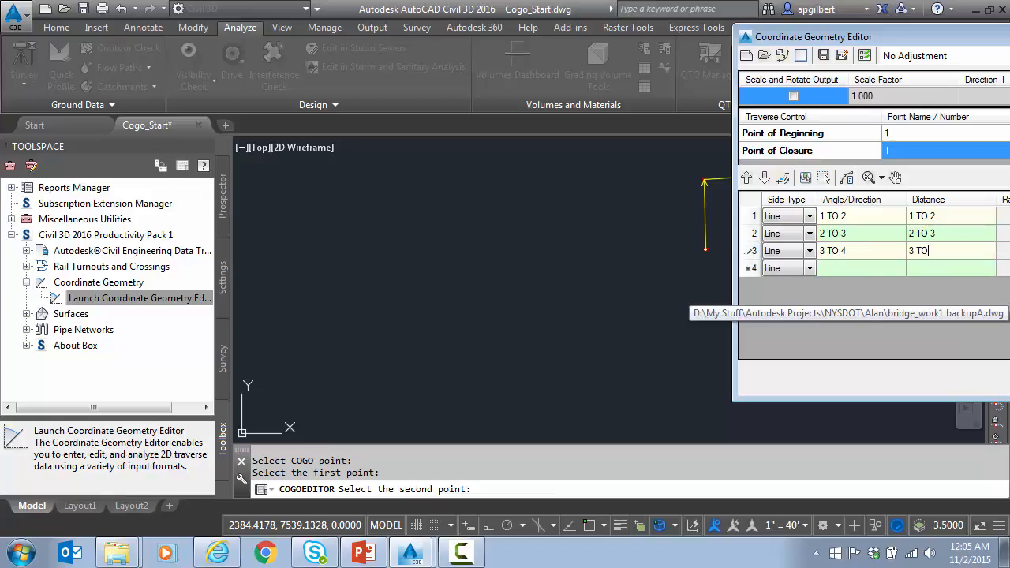
{"action": "type", "text": " TO 4"}
{"action": "key", "text": "Tab"}
Add traverse side 4 as a line with angle/direction and distance both 4 TO 5
{"action": "left_click", "coordinate": [854, 268]}
{"action": "left_click", "coordinate": [857, 268]}
{"action": "type", "text": "4 TO"}
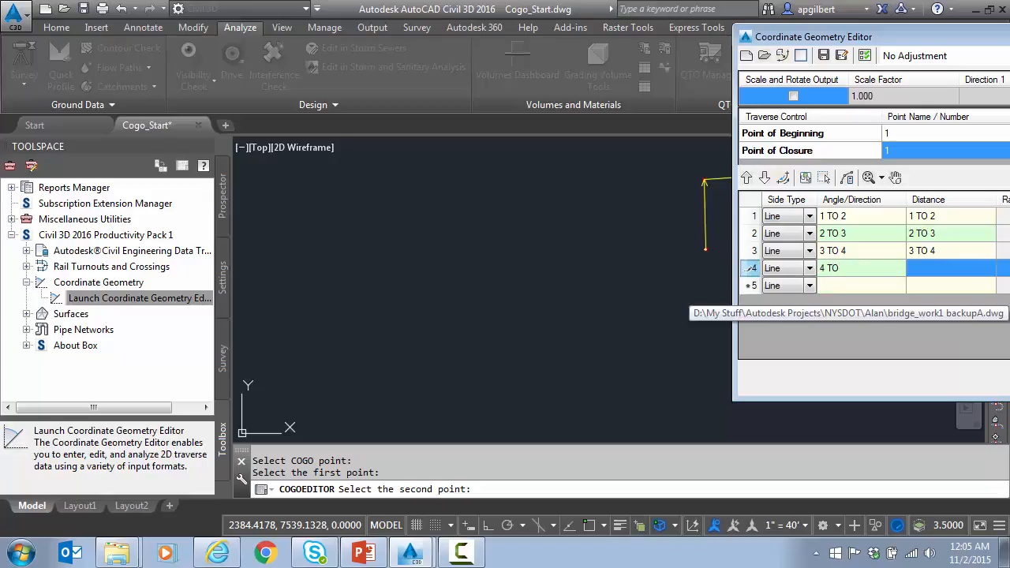
{"action": "type", "text": " 5"}
{"action": "key", "text": "Tab"}
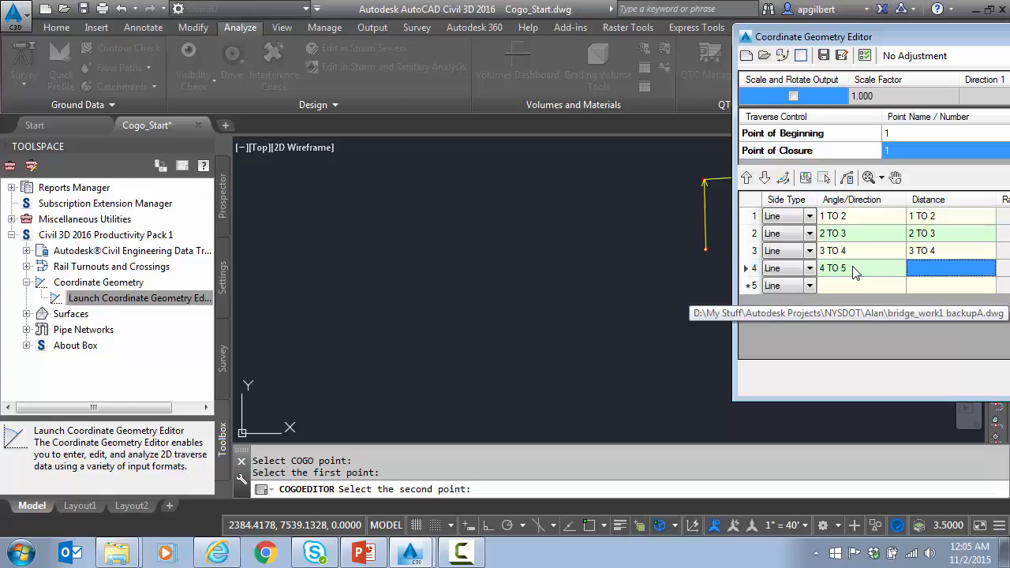
{"action": "left_click", "coordinate": [932, 266]}
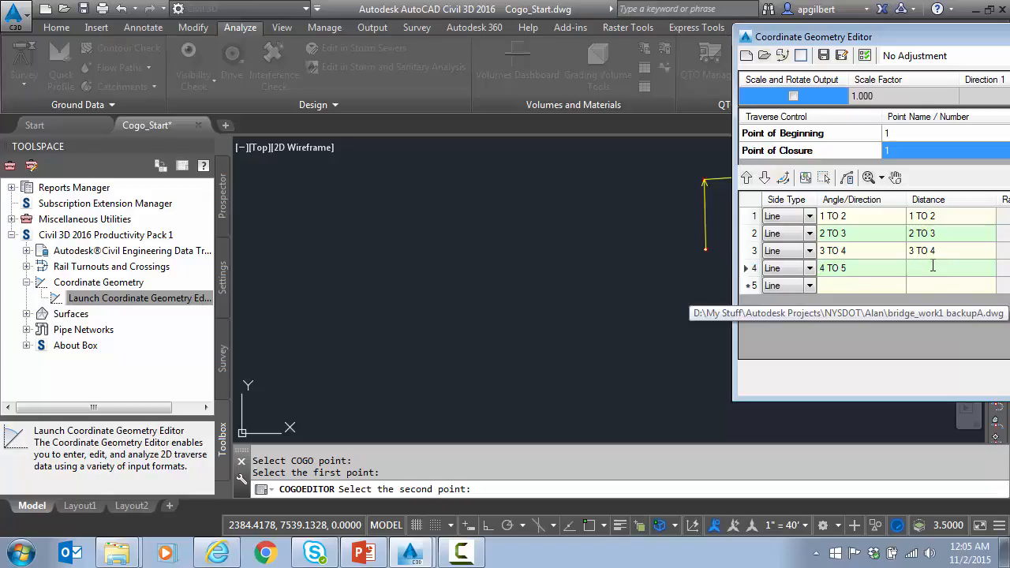
{"action": "type", "text": "4 TO 5"}
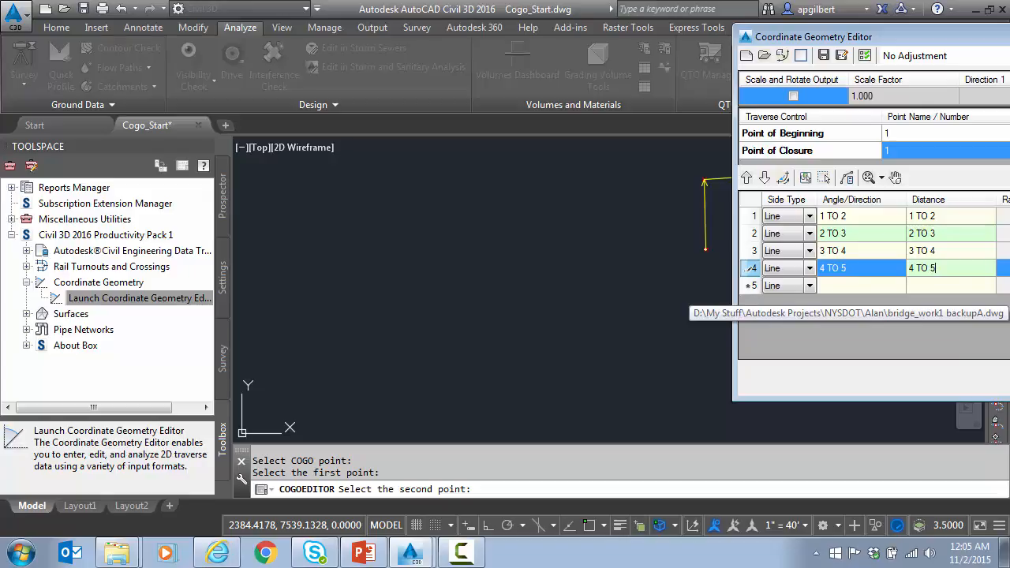
{"action": "key", "text": "Return"}
{"action": "left_click_drag", "start_coordinate": [824, 40], "coordinate": [931, 35]}
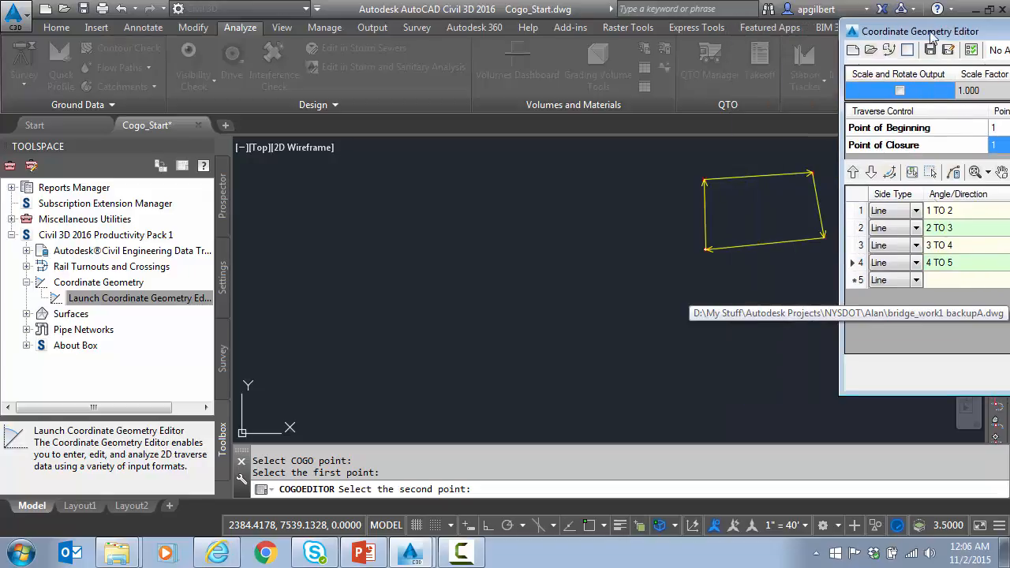
{"action": "left_click", "coordinate": [970, 262]}
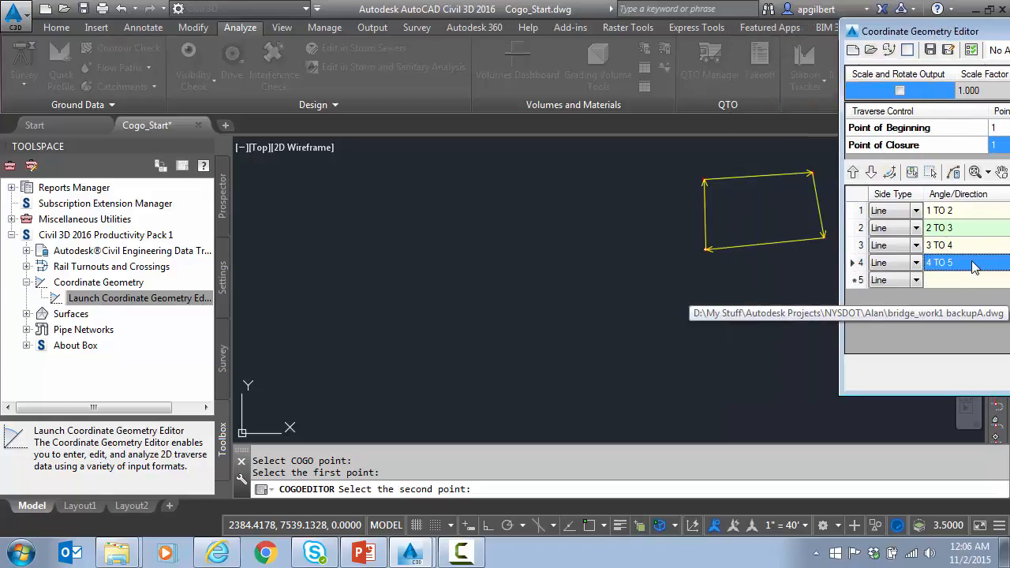
{"action": "left_click", "coordinate": [931, 172]}
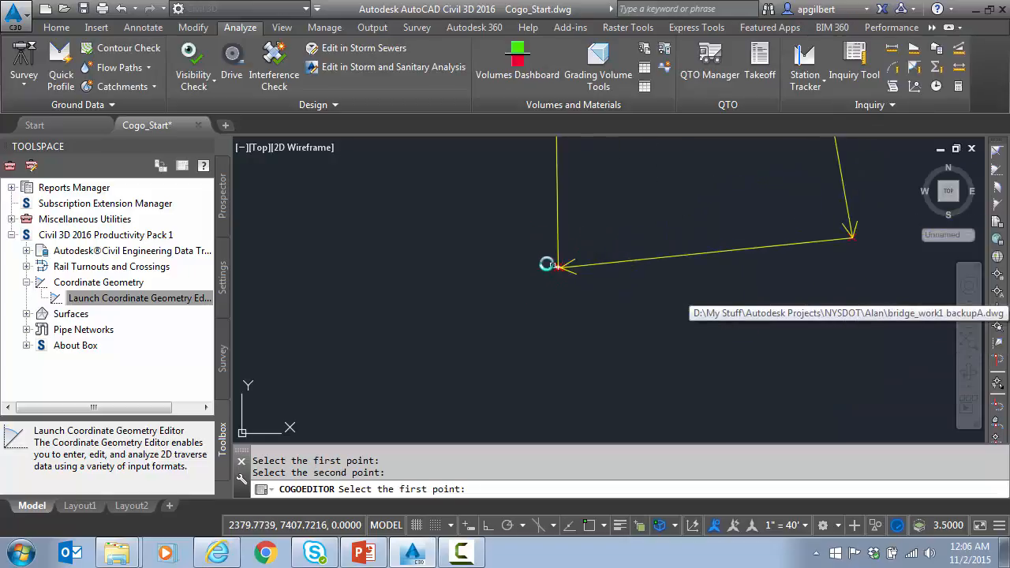
{"action": "key", "text": "Escape"}
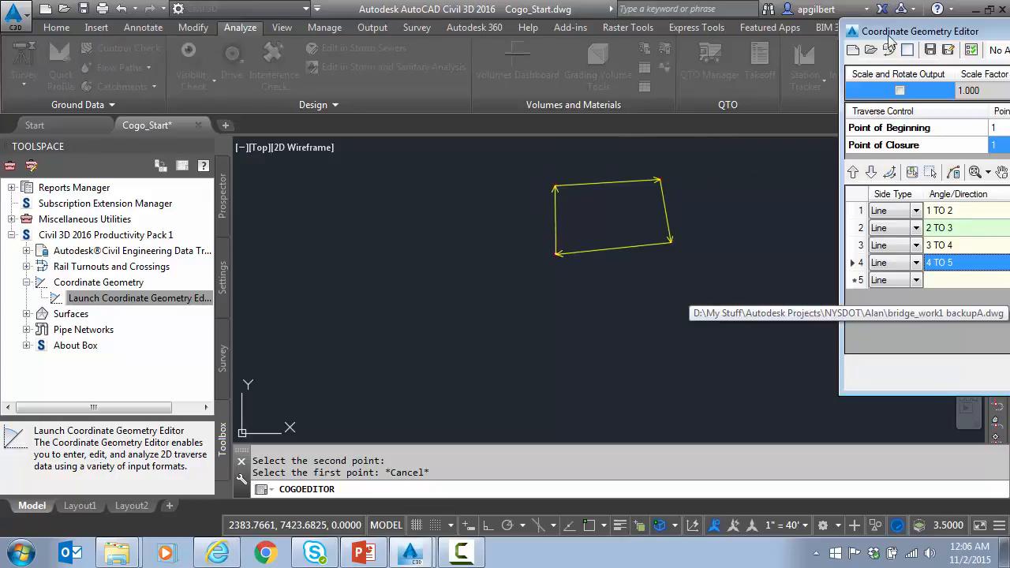
{"action": "left_click_drag", "start_coordinate": [895, 31], "coordinate": [406, 31]}
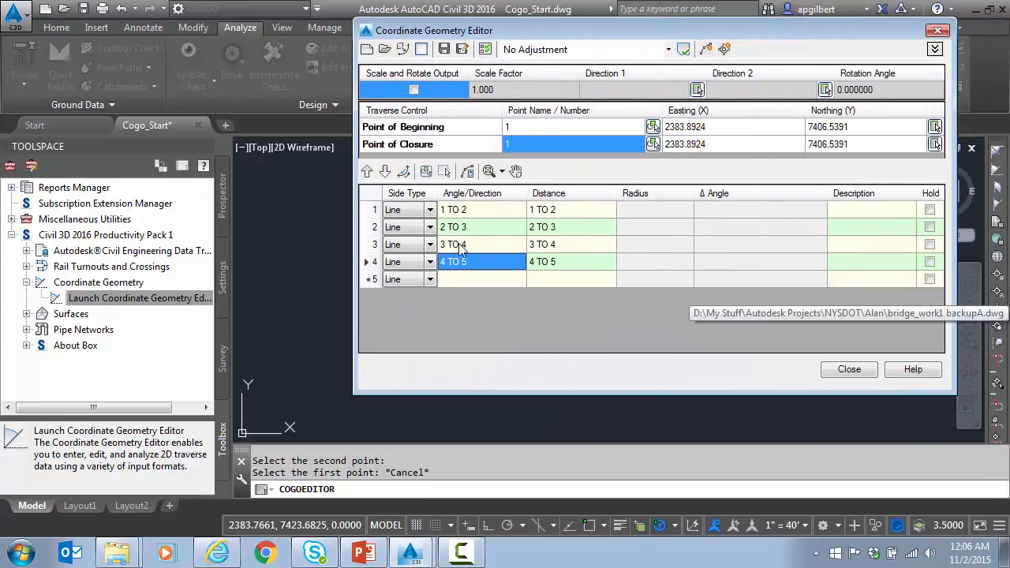
{"action": "left_click", "coordinate": [479, 268]}
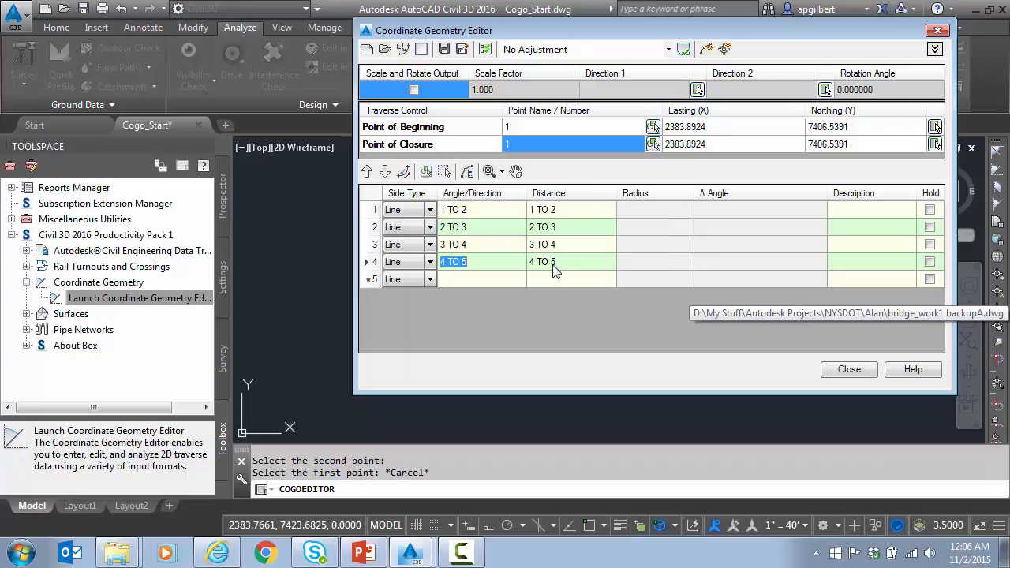
Generate the unadjusted traverse report, examine its direction of error and error in closure, and close it
{"action": "left_click", "coordinate": [683, 50]}
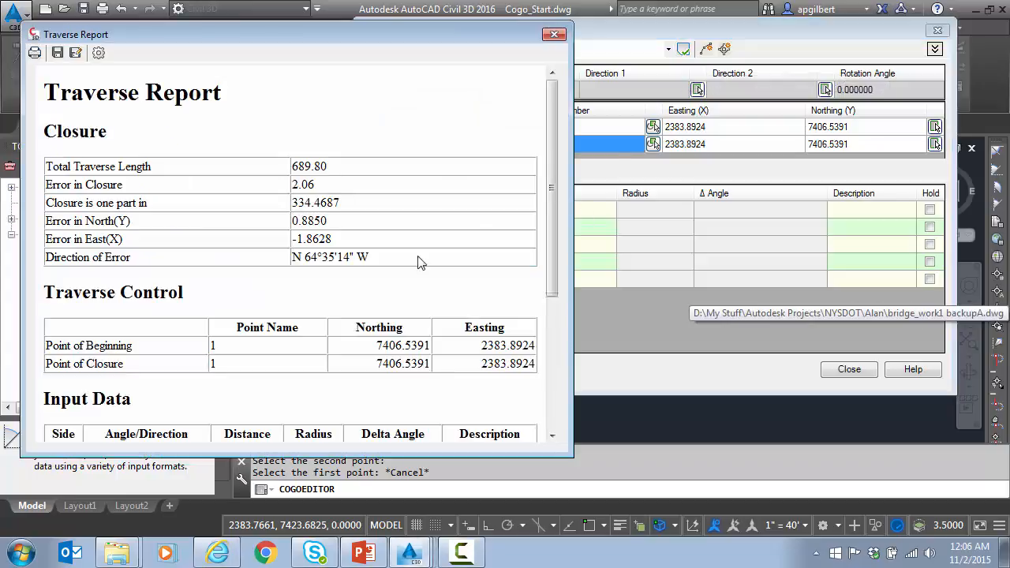
{"action": "left_click_drag", "start_coordinate": [376, 257], "coordinate": [293, 258]}
{"action": "left_click", "coordinate": [332, 193]}
{"action": "left_click_drag", "start_coordinate": [332, 186], "coordinate": [261, 194]}
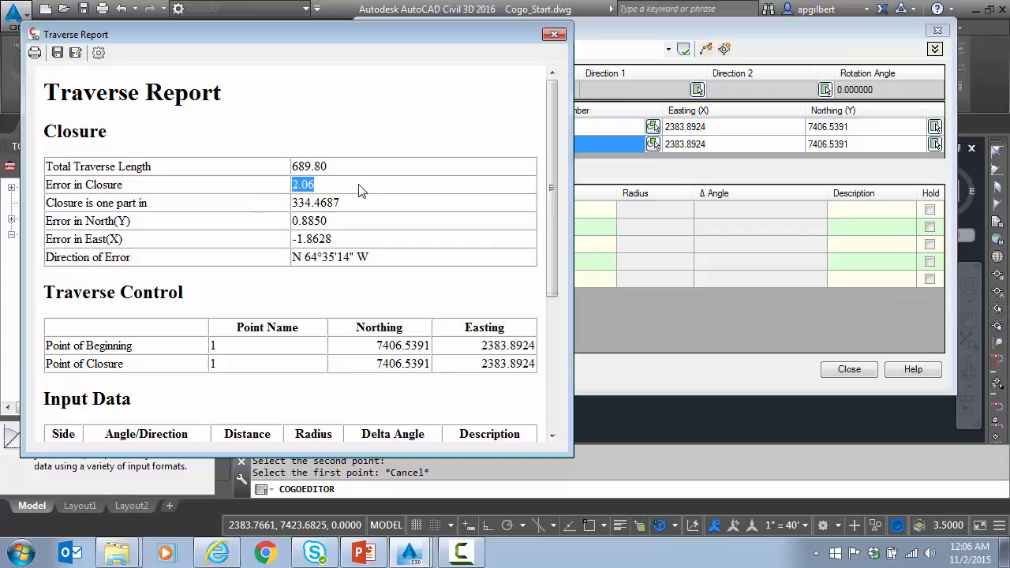
{"action": "left_click", "coordinate": [554, 35]}
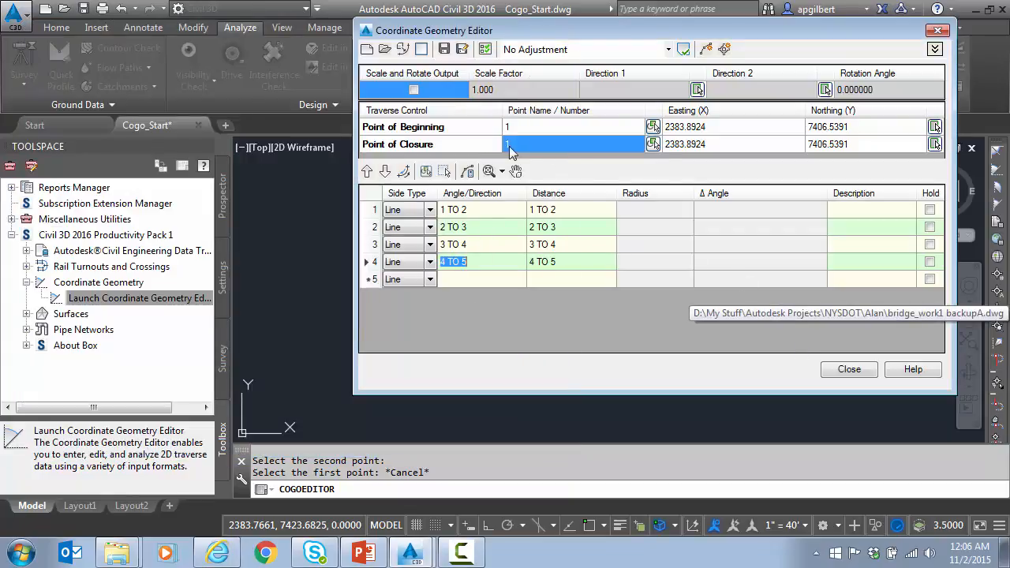
{"action": "left_click", "coordinate": [397, 128]}
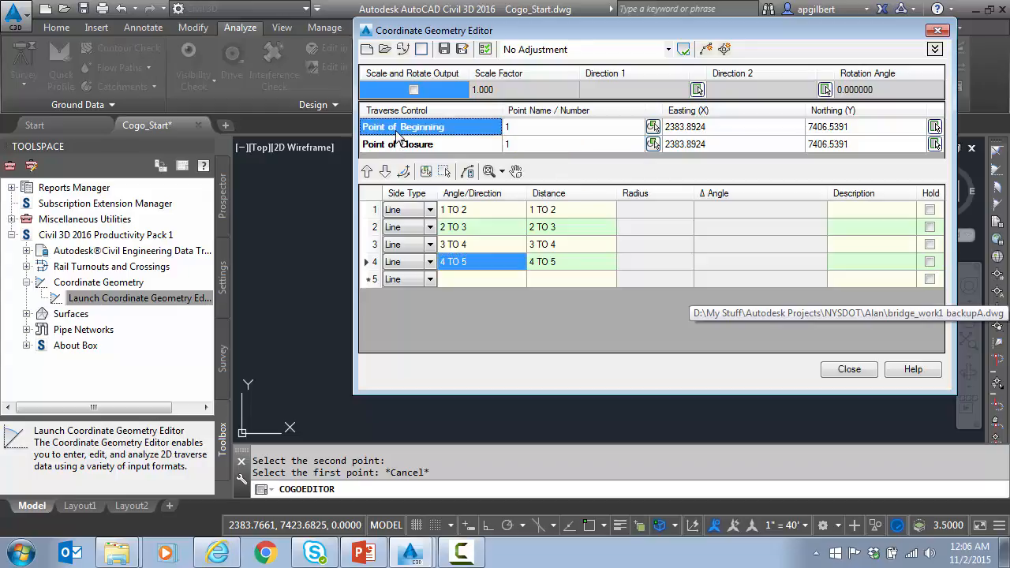
{"action": "left_click", "coordinate": [398, 146]}
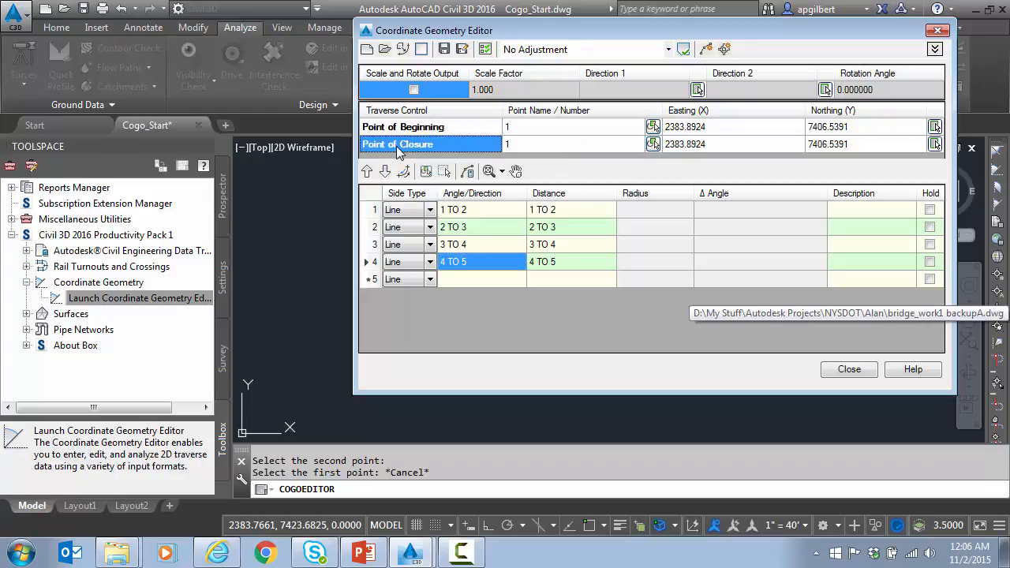
{"action": "left_click", "coordinate": [514, 128]}
{"action": "left_click", "coordinate": [555, 145]}
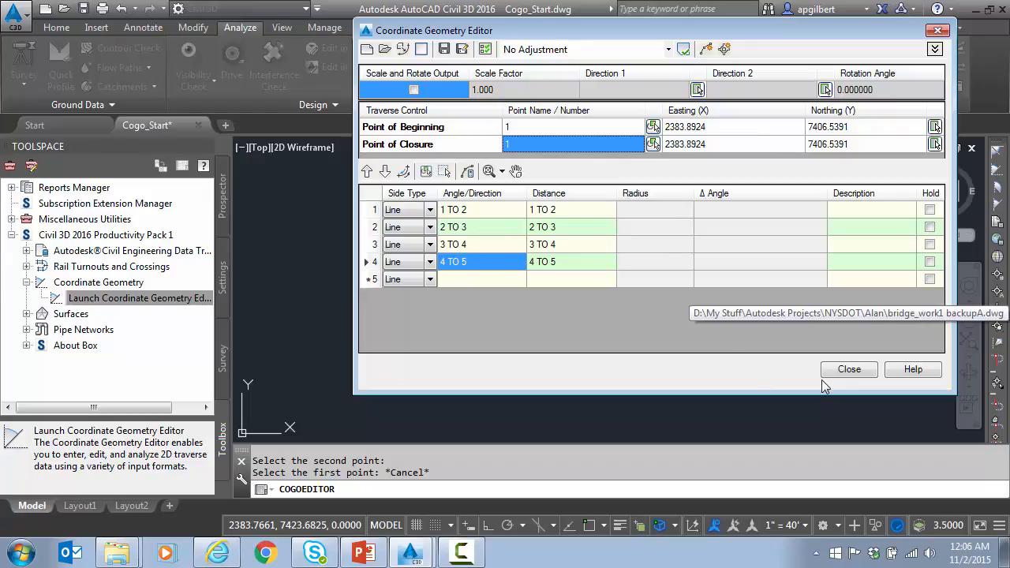
Close the Coordinate Geometry Editor and return to the survey points in the drawing
{"action": "left_click", "coordinate": [846, 370]}
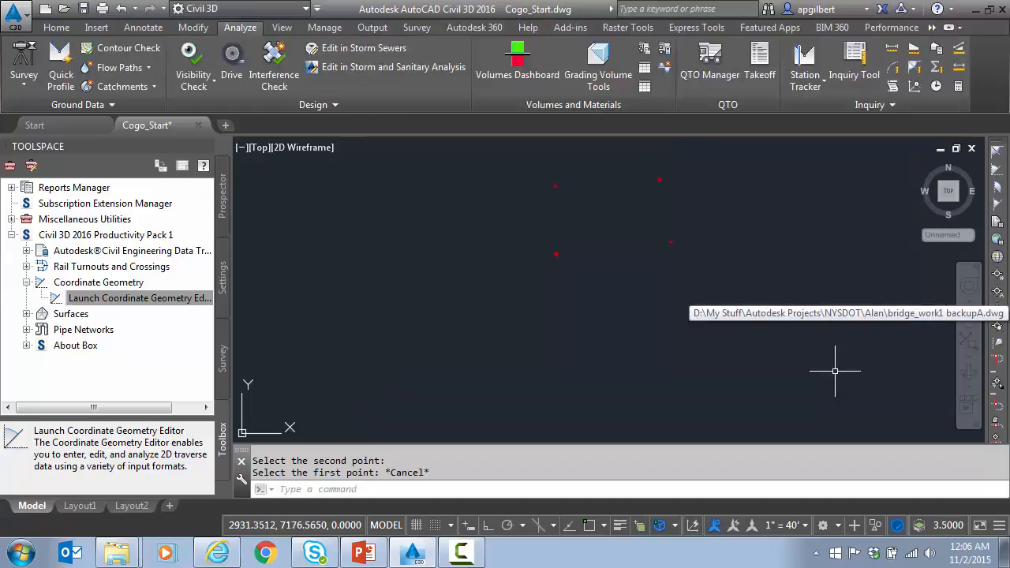
{"action": "middle_click_drag", "start_coordinate": [647, 263], "coordinate": [642, 324]}
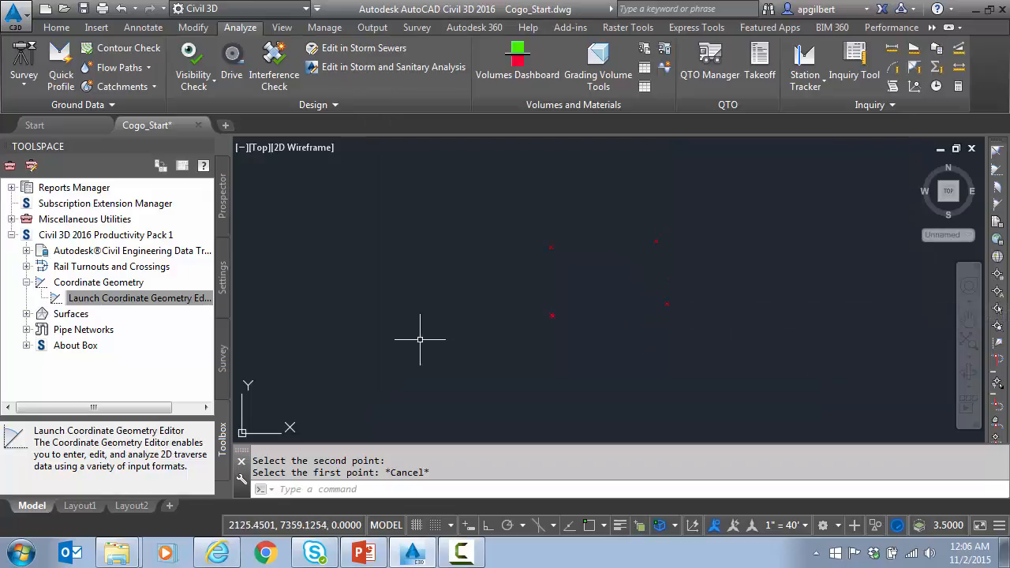
Relaunch the Coordinate Geometry Editor, then reduce the editor's height and the Toolspace's width so the whole traverse fits in the drawing
{"action": "left_click", "coordinate": [152, 299]}
{"action": "double_click", "coordinate": [154, 305]}
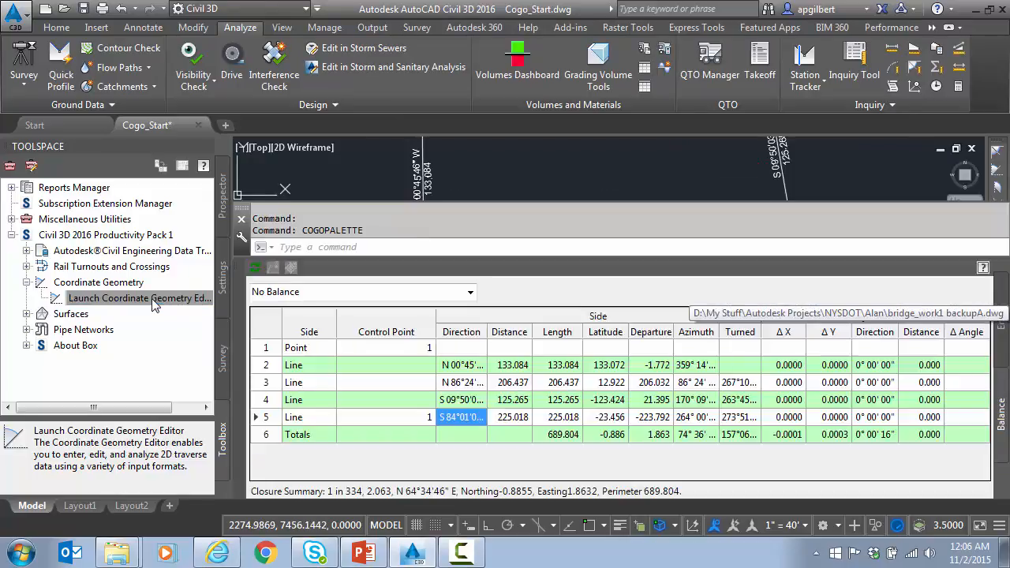
{"action": "left_click_drag", "start_coordinate": [378, 257], "coordinate": [380, 359]}
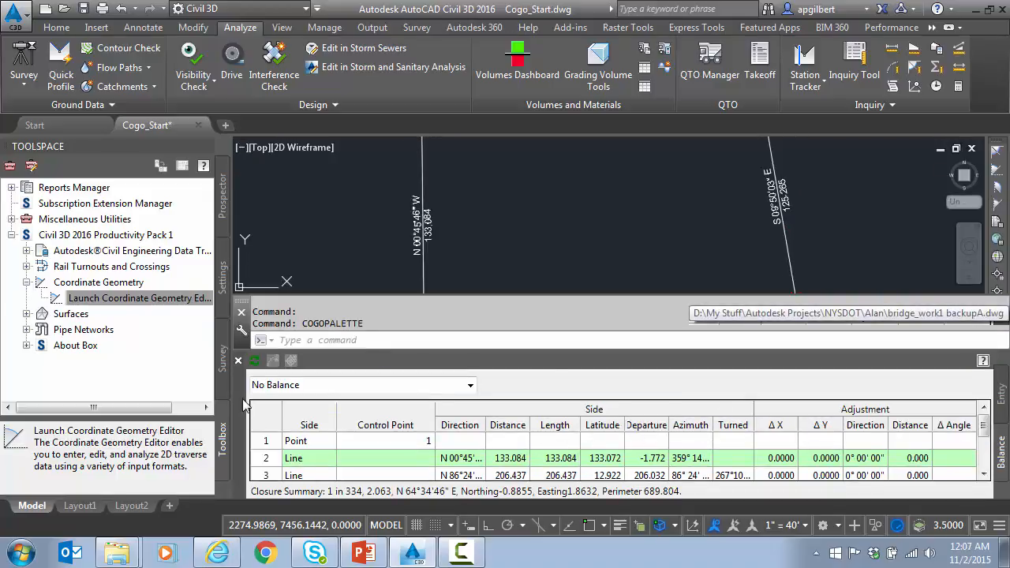
{"action": "left_click_drag", "start_coordinate": [313, 351], "coordinate": [312, 338]}
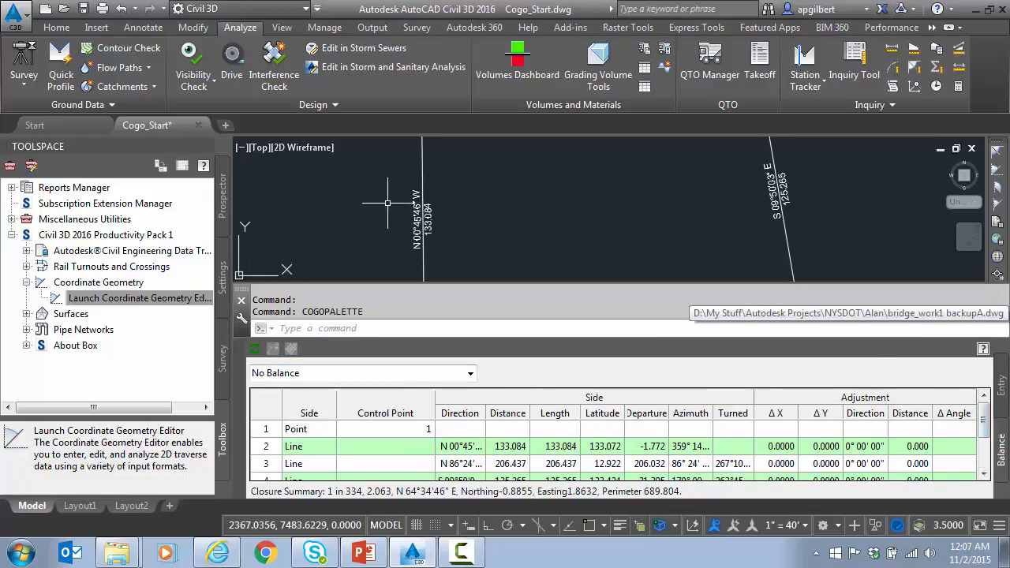
{"action": "left_click_drag", "start_coordinate": [231, 195], "coordinate": [145, 195]}
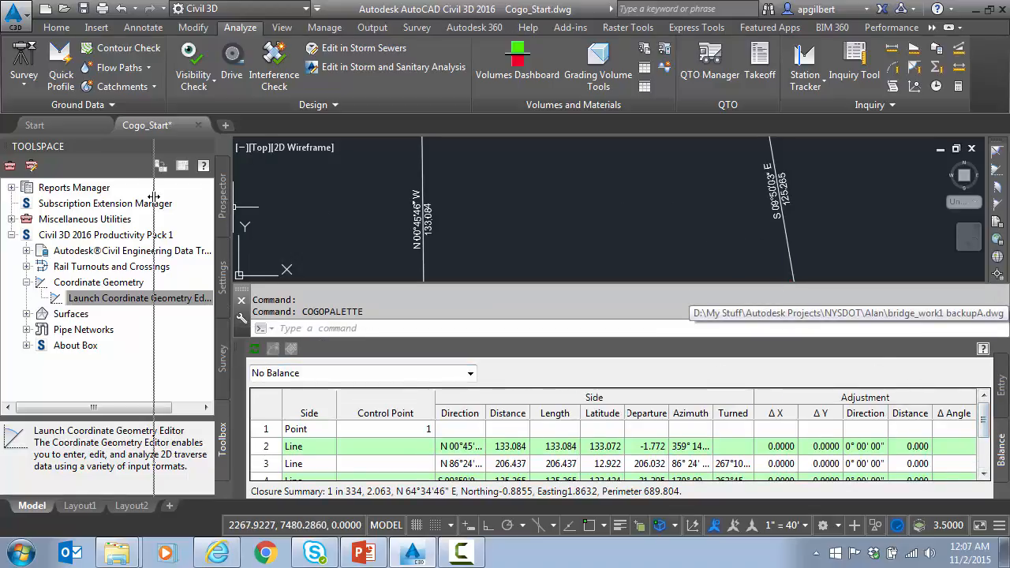
{"action": "scroll", "coordinate": [588, 240], "scroll_direction": "down", "scroll_amount": 4}
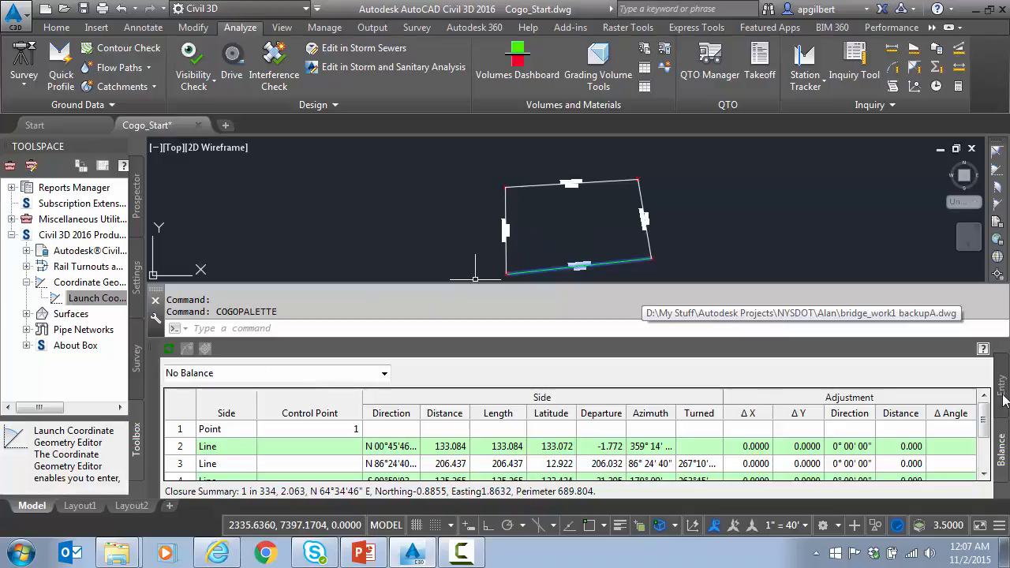
Start a new, empty traverse and set its starting point by picking COGO point 1 in the drawing
{"action": "left_click", "coordinate": [205, 349]}
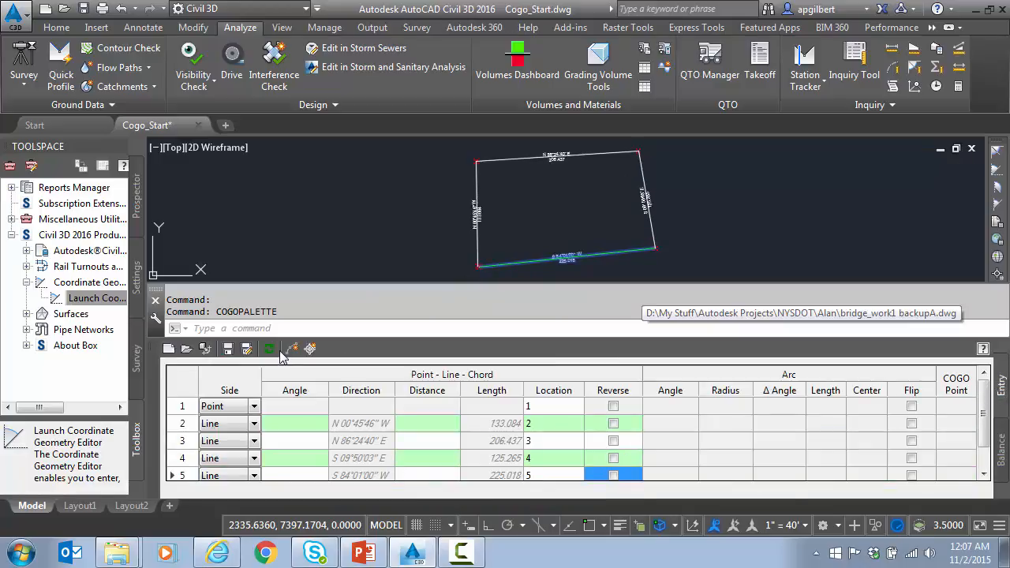
{"action": "left_click", "coordinate": [168, 348]}
{"action": "left_click", "coordinate": [534, 311]}
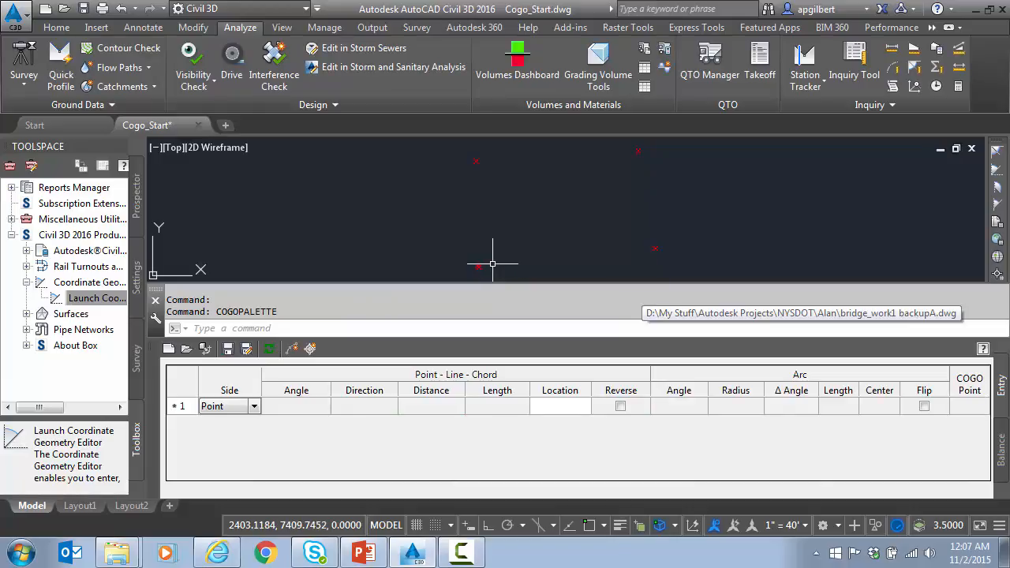
{"action": "left_click", "coordinate": [252, 407]}
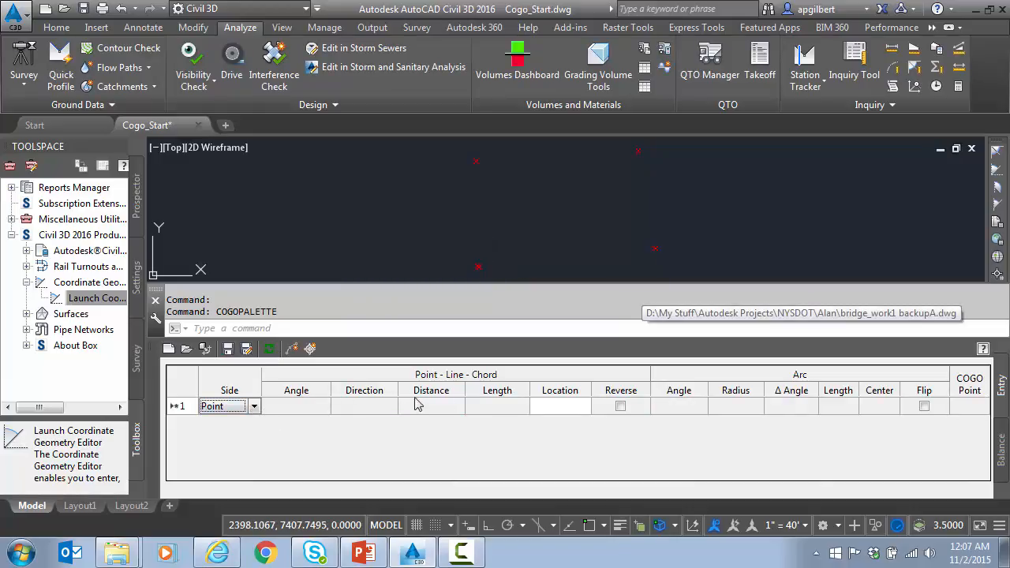
{"action": "left_click", "coordinate": [565, 407]}
{"action": "left_click", "coordinate": [581, 406]}
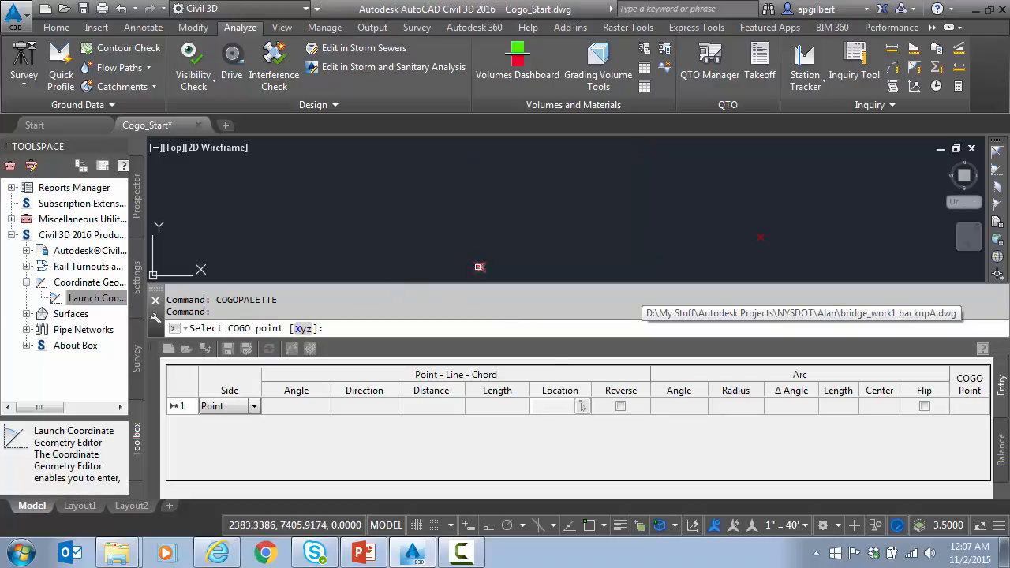
{"action": "left_click", "coordinate": [465, 254]}
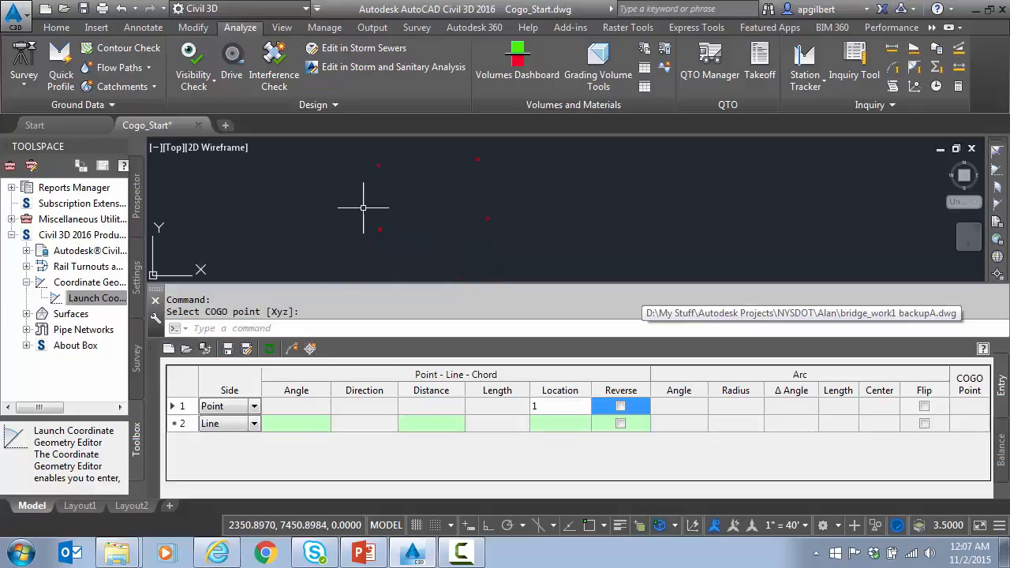
Add four line sides to the traverse with COGO points 2, 3, 4 and 5 as their locations
{"action": "scroll", "coordinate": [399, 214], "scroll_direction": "down", "scroll_amount": 2}
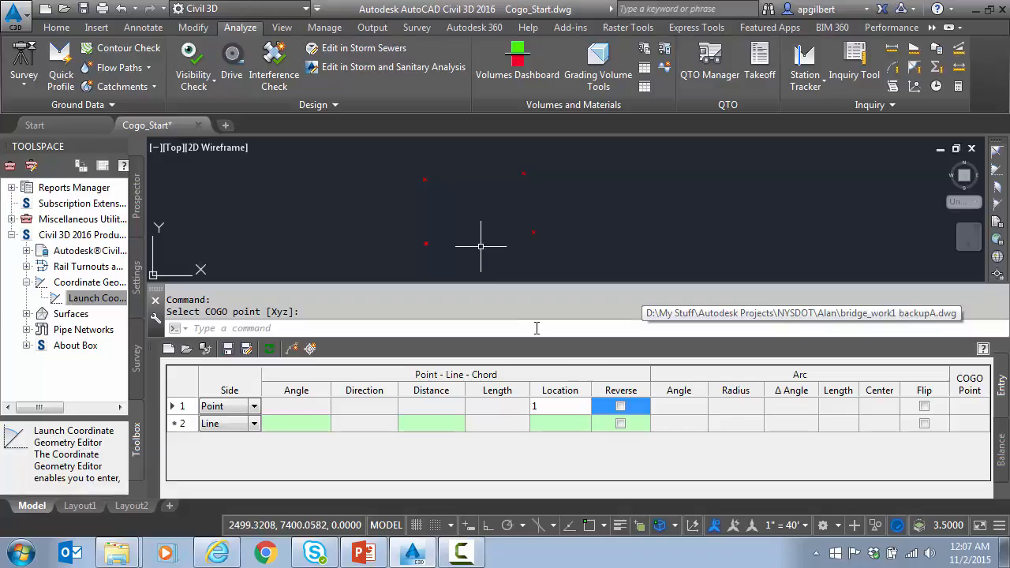
{"action": "left_click", "coordinate": [580, 424]}
{"action": "type", "text": "2"}
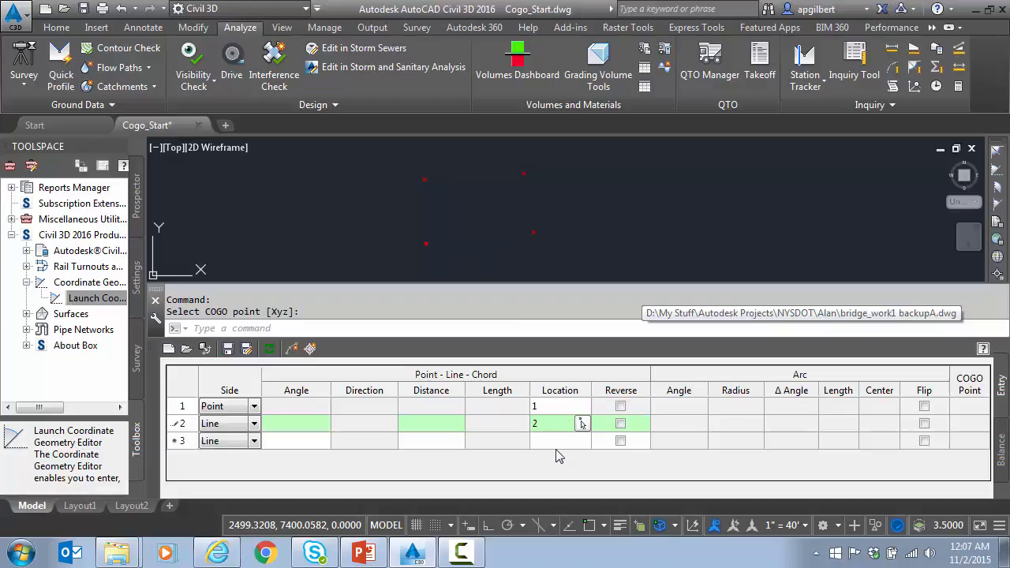
{"action": "left_click", "coordinate": [557, 442]}
{"action": "type", "text": "3"}
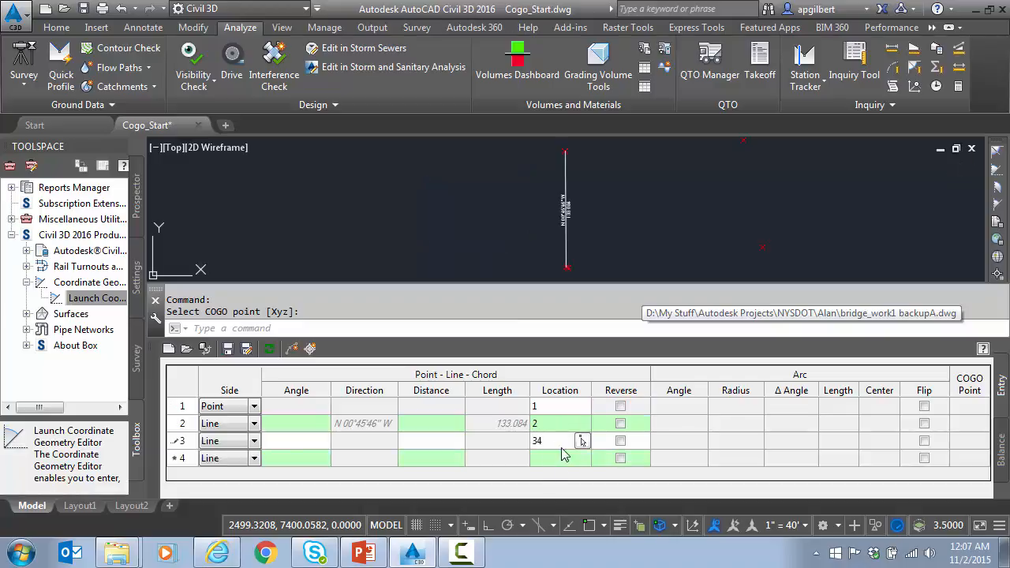
{"action": "left_click", "coordinate": [565, 458]}
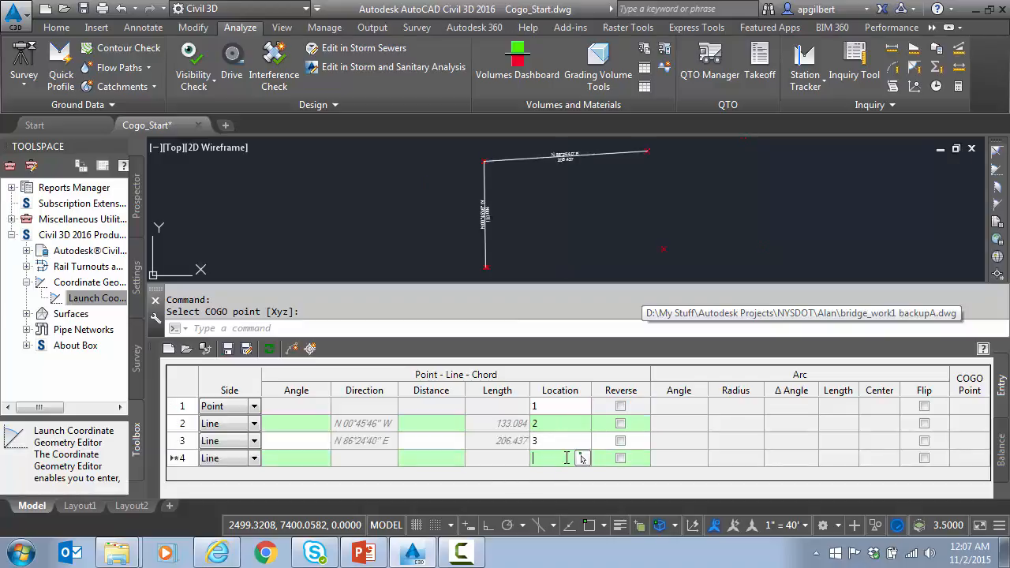
{"action": "type", "text": "4"}
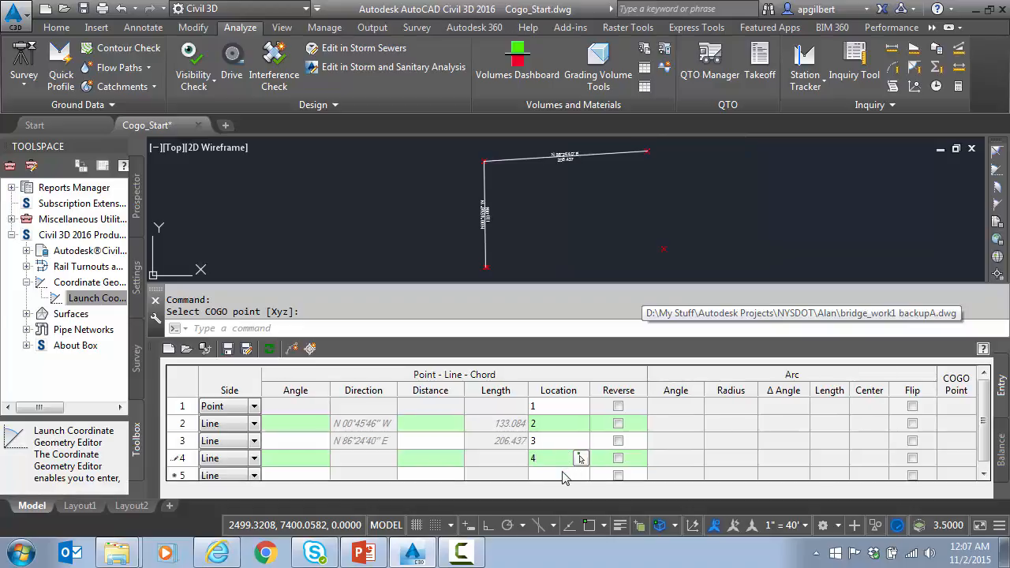
{"action": "left_click", "coordinate": [564, 475]}
{"action": "type", "text": "5"}
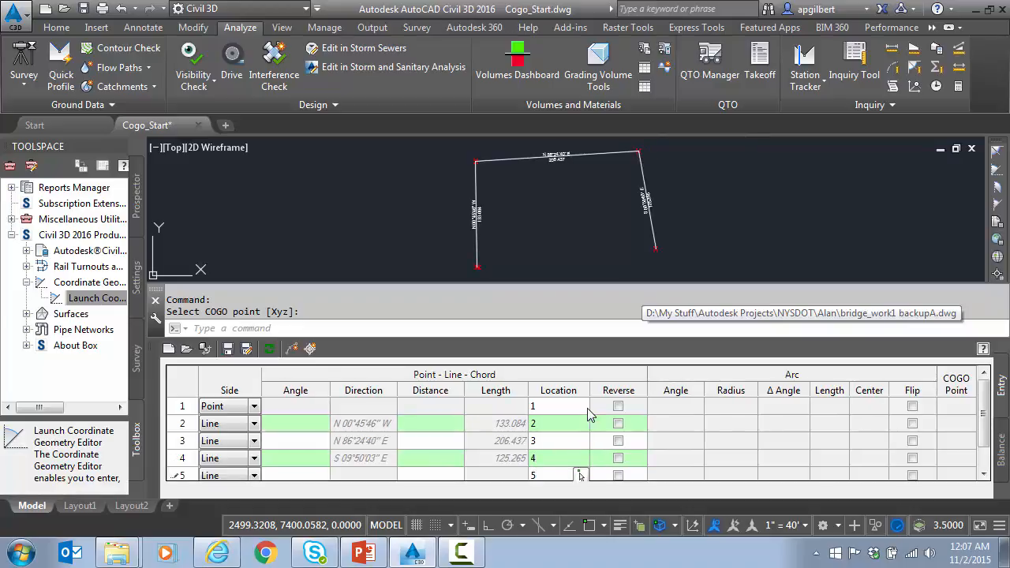
{"action": "key", "text": "Tab"}
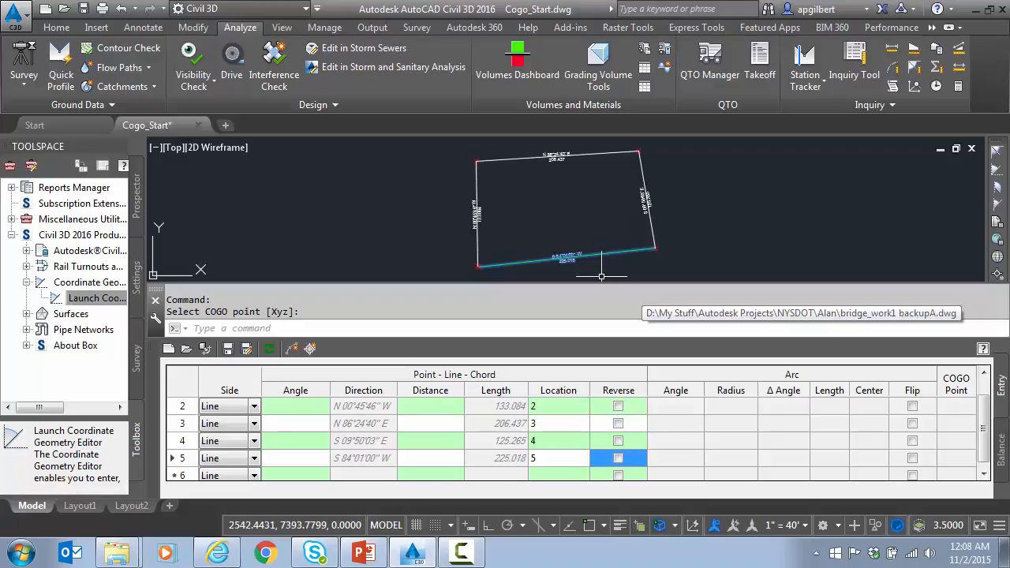
Examine the bearing and distance labels, the gap at the traverse's closing corner and the entered sides
{"action": "scroll", "coordinate": [476, 251], "scroll_direction": "up", "scroll_amount": 5}
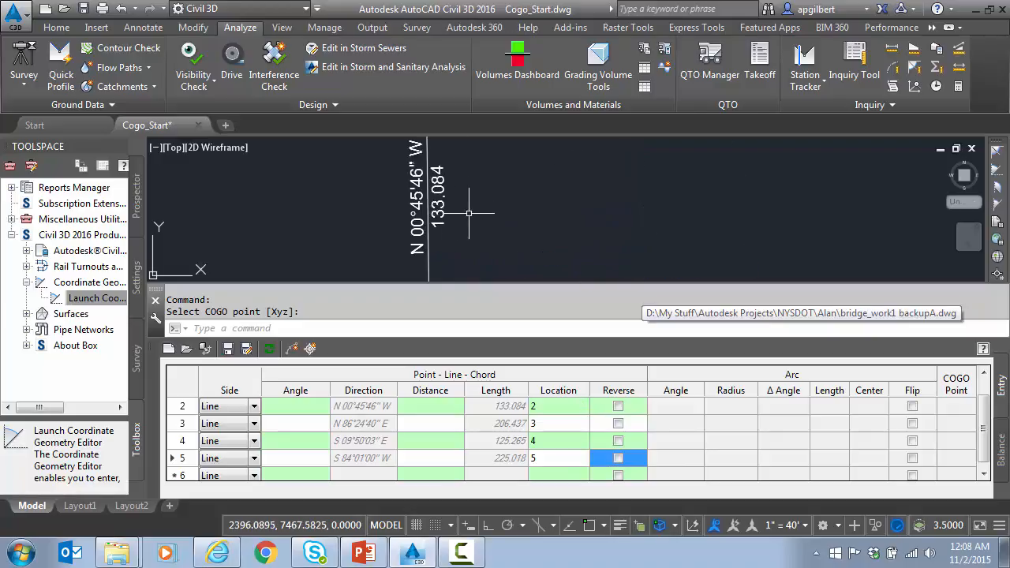
{"action": "scroll", "coordinate": [469, 213], "scroll_direction": "down", "scroll_amount": 5}
{"action": "scroll", "coordinate": [530, 250], "scroll_direction": "up", "scroll_amount": 4}
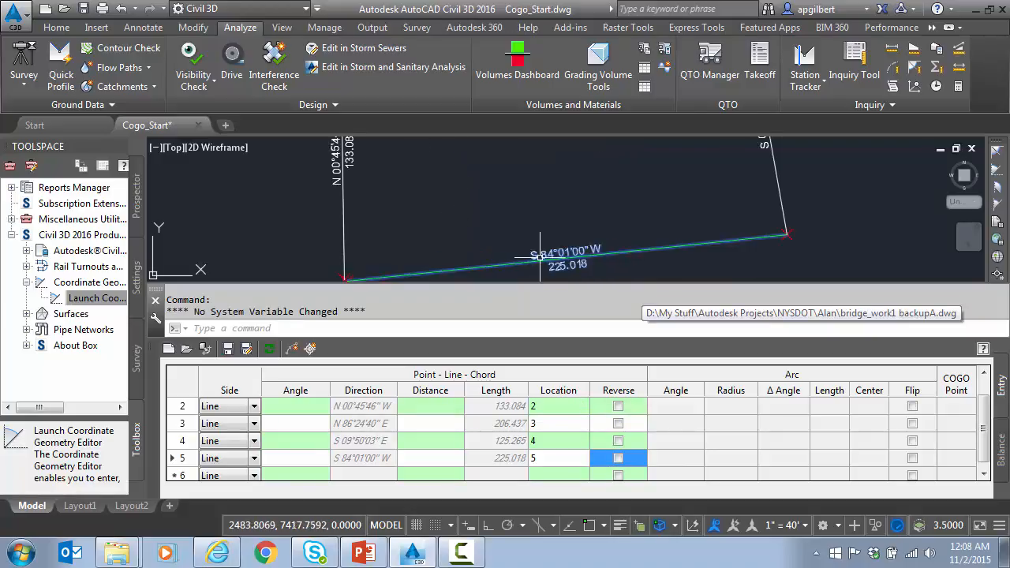
{"action": "scroll", "coordinate": [568, 280], "scroll_direction": "down", "scroll_amount": 2}
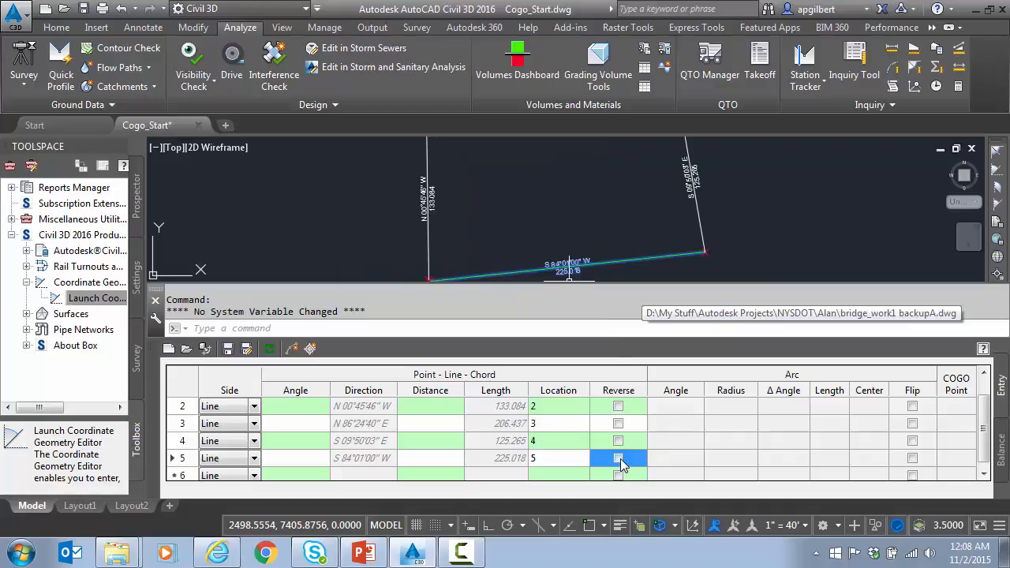
{"action": "scroll", "coordinate": [476, 271], "scroll_direction": "down", "scroll_amount": 2}
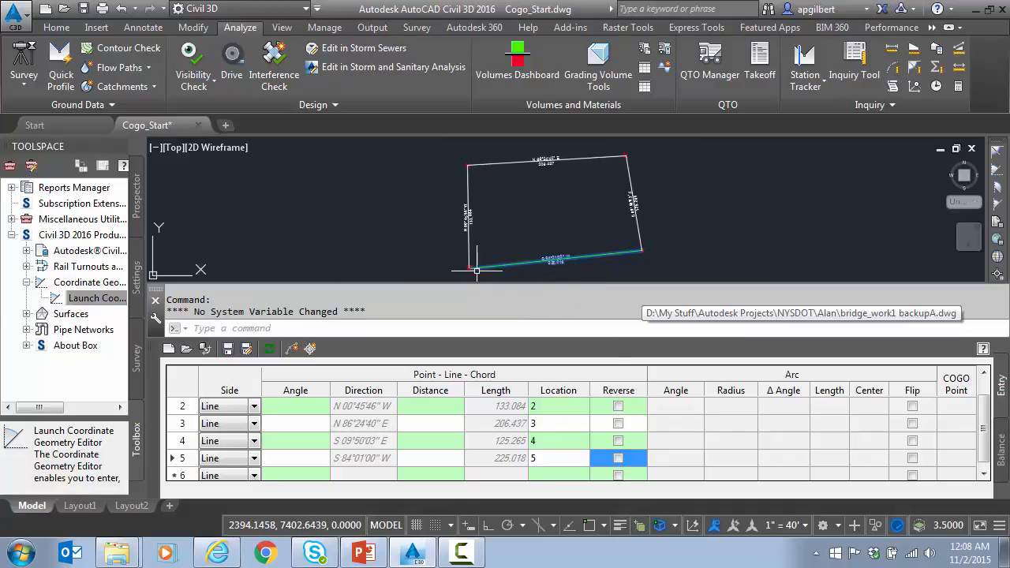
{"action": "scroll", "coordinate": [474, 225], "scroll_direction": "up", "scroll_amount": 5}
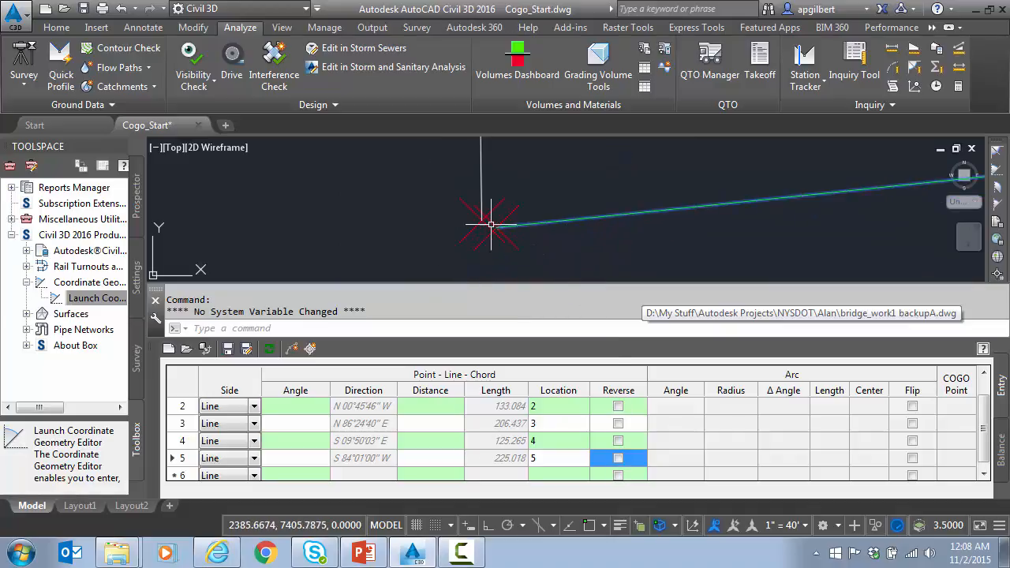
{"action": "scroll", "coordinate": [528, 245], "scroll_direction": "down", "scroll_amount": 4}
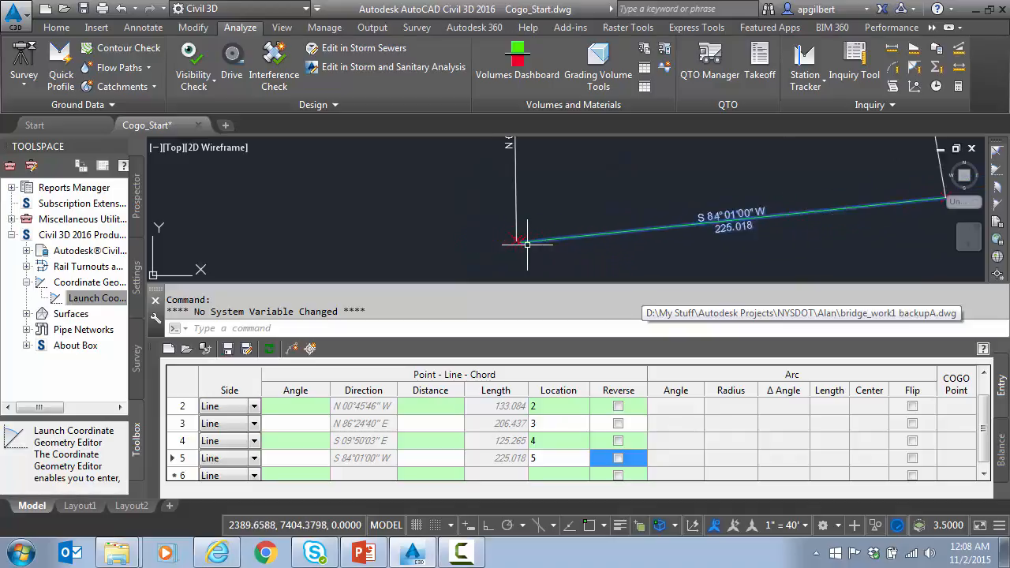
{"action": "scroll", "coordinate": [569, 242], "scroll_direction": "up", "scroll_amount": 2}
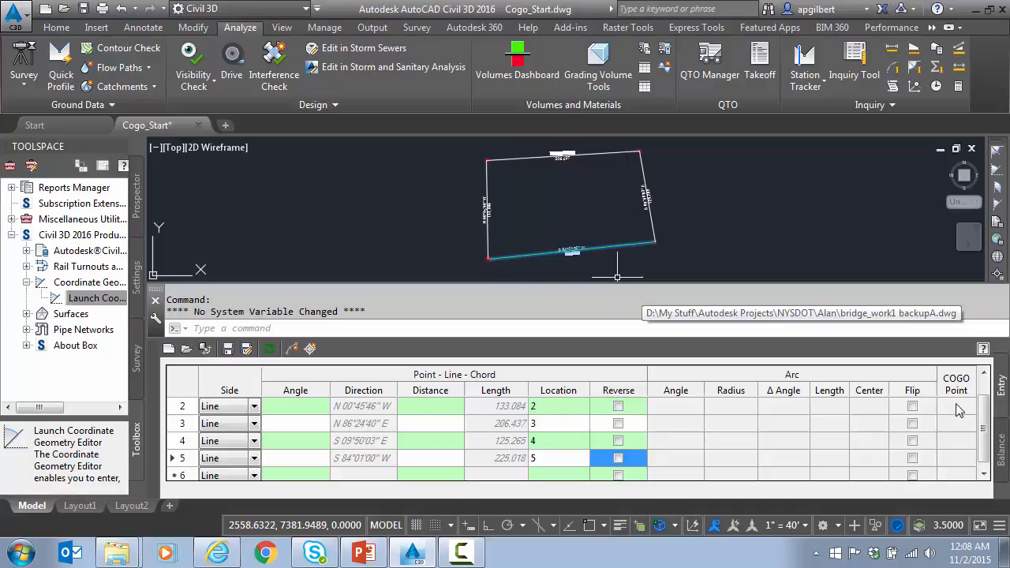
{"action": "left_click", "coordinate": [984, 371]}
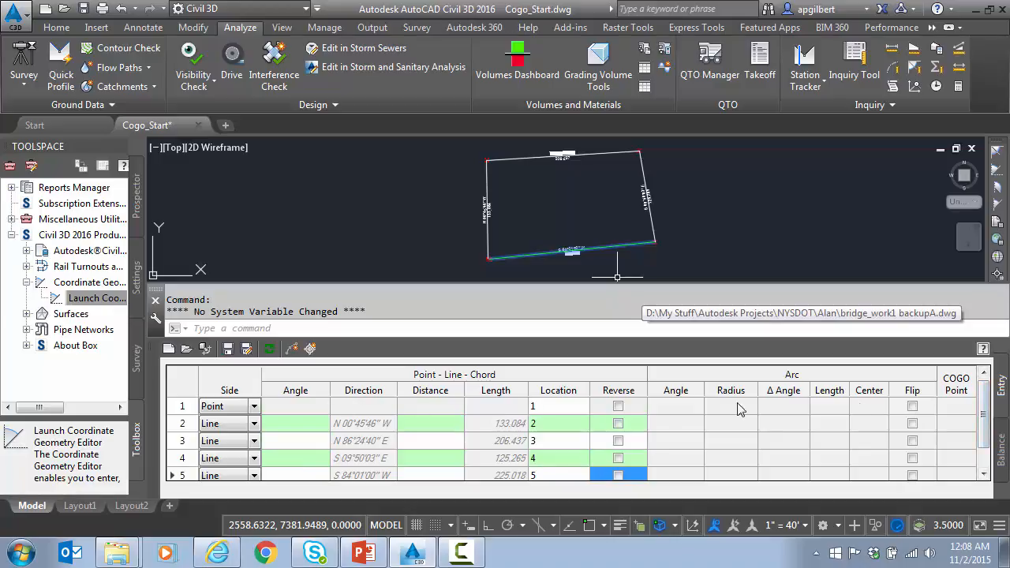
{"action": "mouse_move", "coordinate": [987, 412]}
{"action": "left_mouse_down"}
{"action": "mouse_move", "coordinate": [986, 432]}
{"action": "mouse_move", "coordinate": [985, 410]}
{"action": "left_mouse_up"}
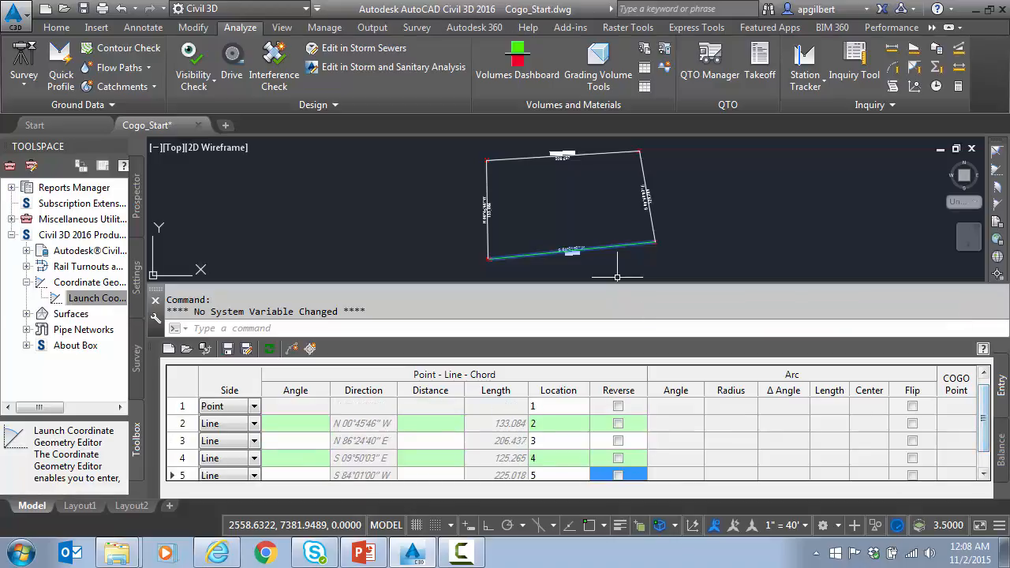
Enlarge the traverse balance table to show all rows and set control point 1 for the last line, side 5
{"action": "left_click", "coordinate": [1001, 452]}
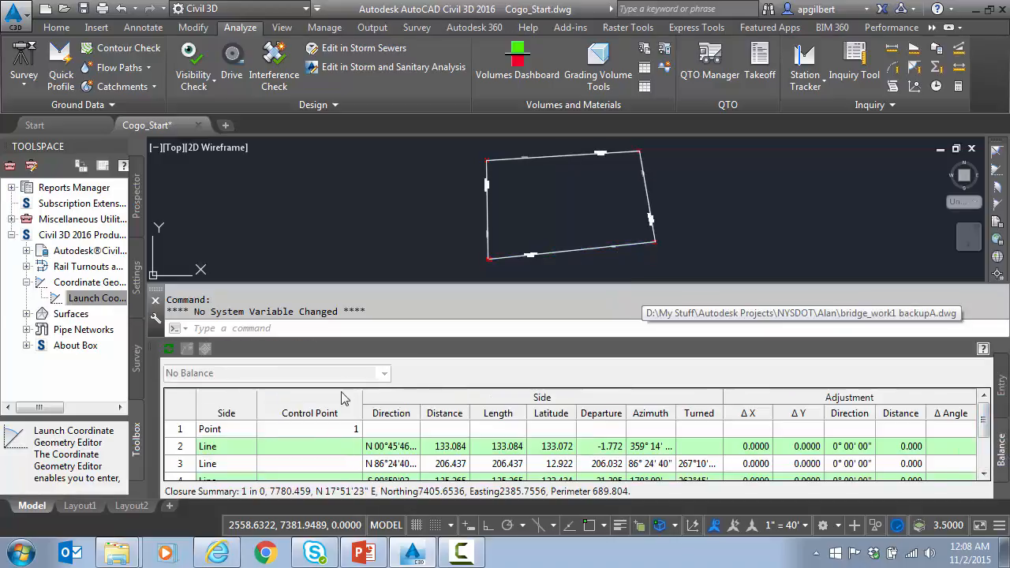
{"action": "left_click_drag", "start_coordinate": [343, 338], "coordinate": [342, 284]}
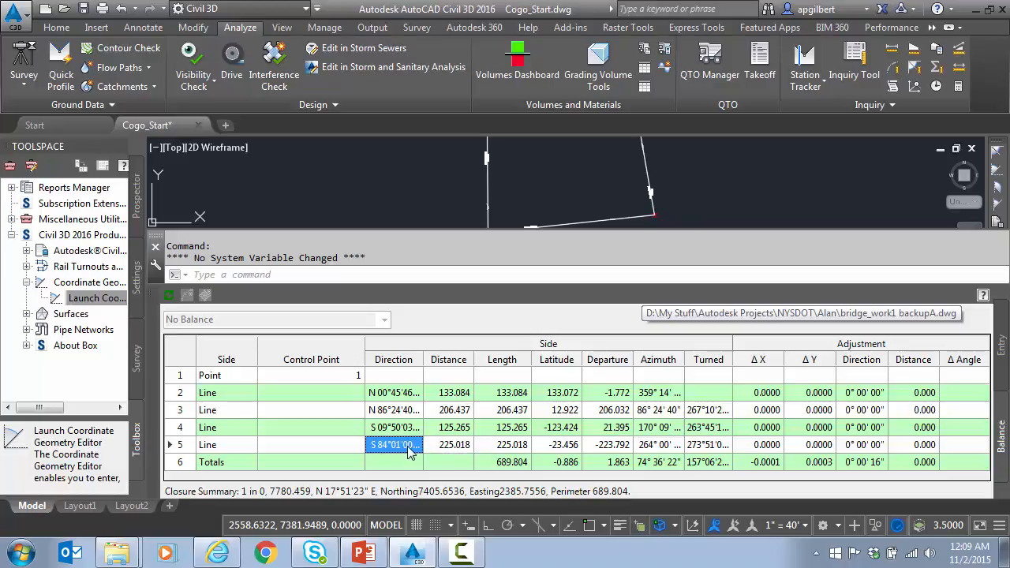
{"action": "left_click", "coordinate": [351, 453]}
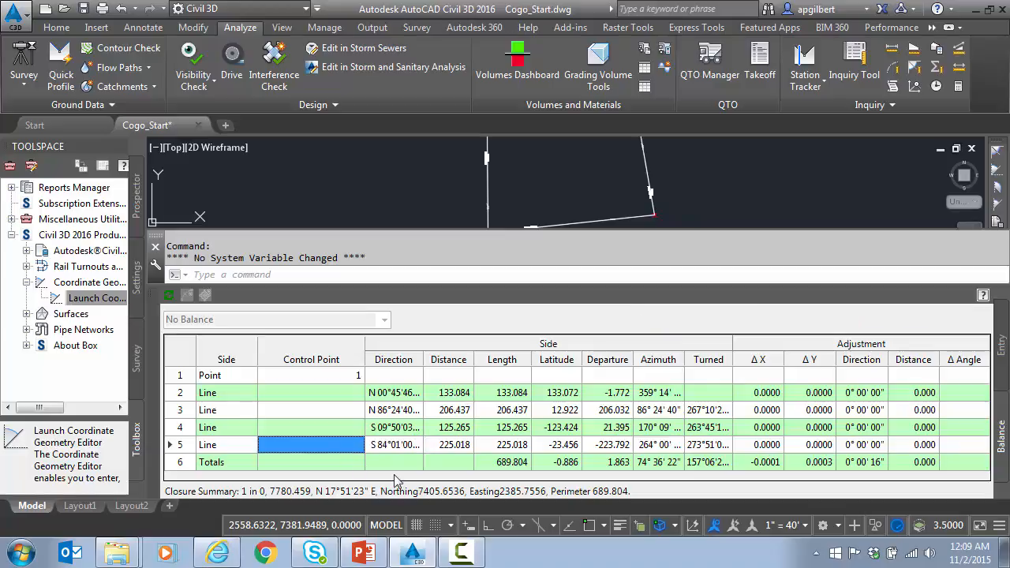
{"action": "left_click", "coordinate": [351, 453]}
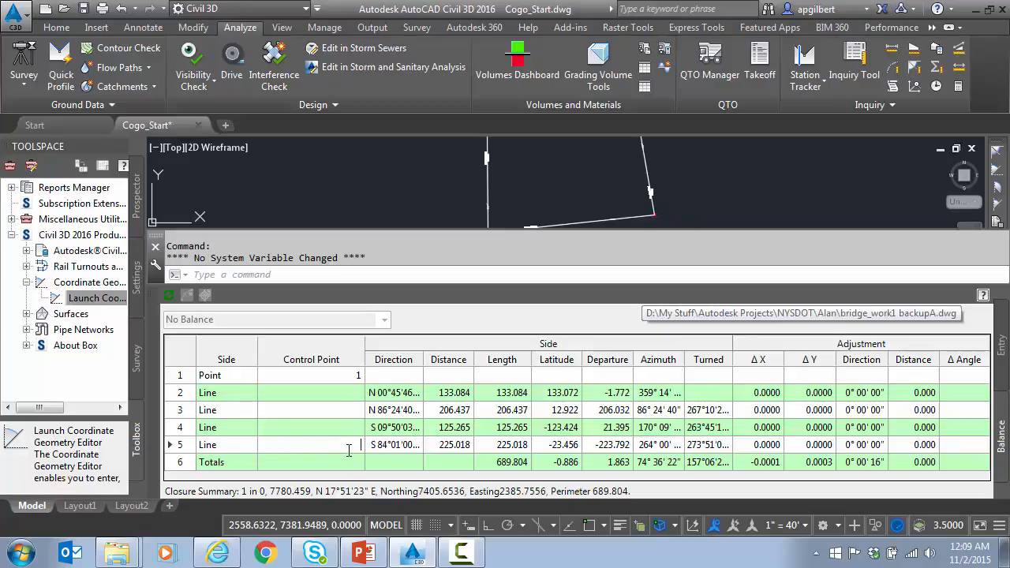
{"action": "type", "text": "1"}
{"action": "key", "text": "Tab"}
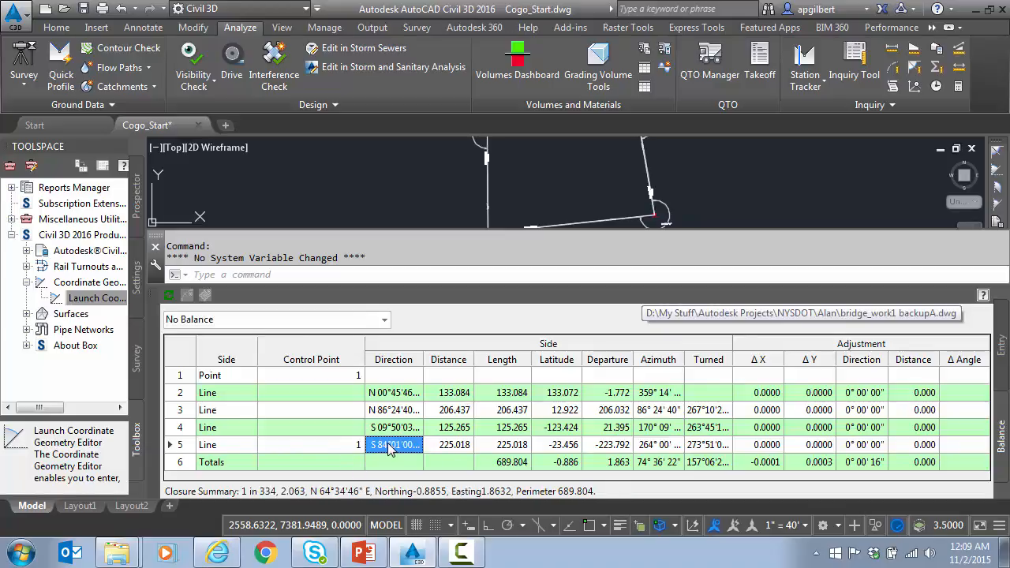
Try the Compass Rule/Bowditch adjustment on the traverse and return the balance method to No Balance
{"action": "scroll", "coordinate": [675, 199], "scroll_direction": "down", "scroll_amount": 3}
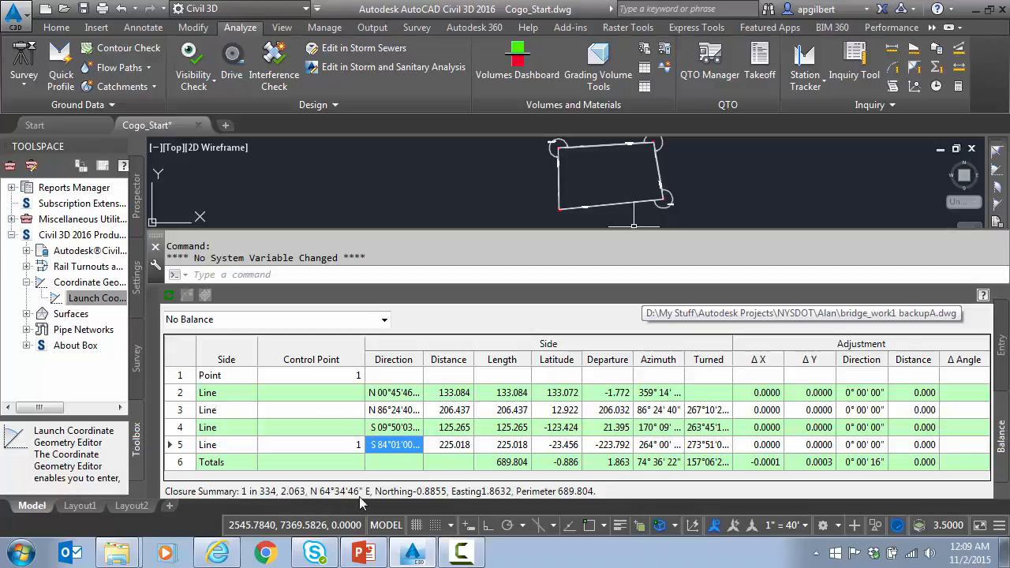
{"action": "left_click", "coordinate": [386, 319]}
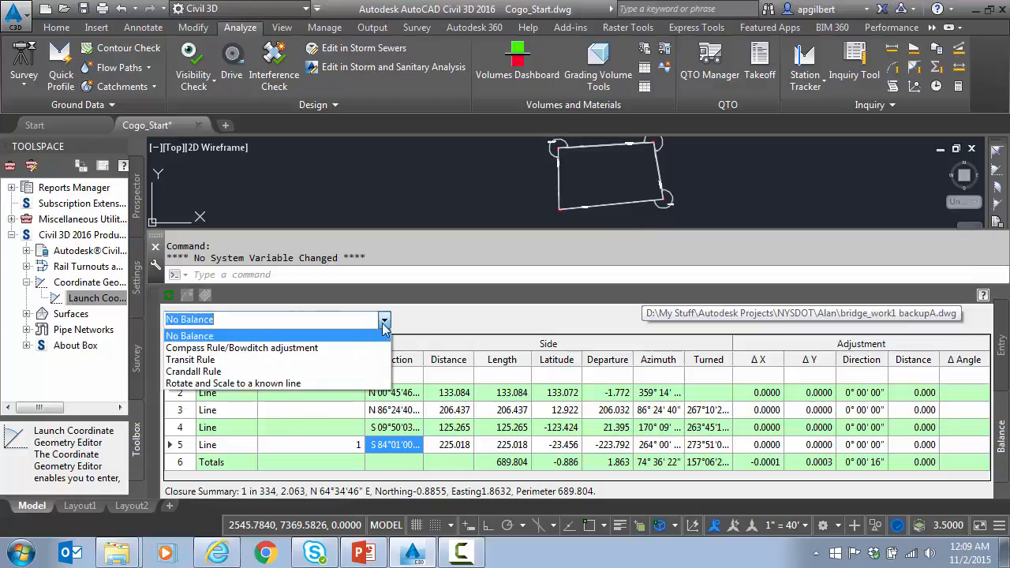
{"action": "left_click", "coordinate": [351, 348]}
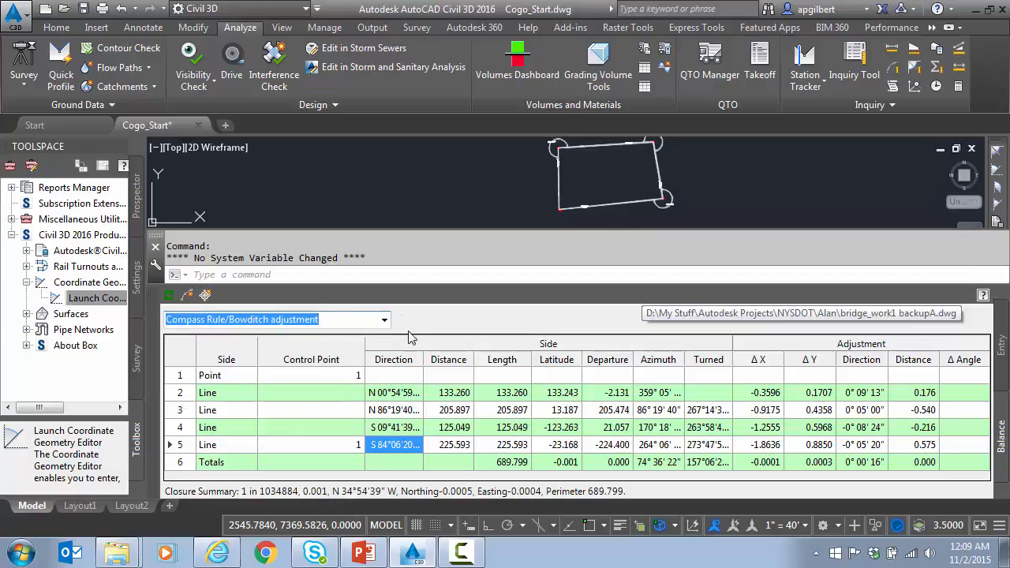
{"action": "left_click", "coordinate": [385, 320]}
{"action": "left_click", "coordinate": [276, 340]}
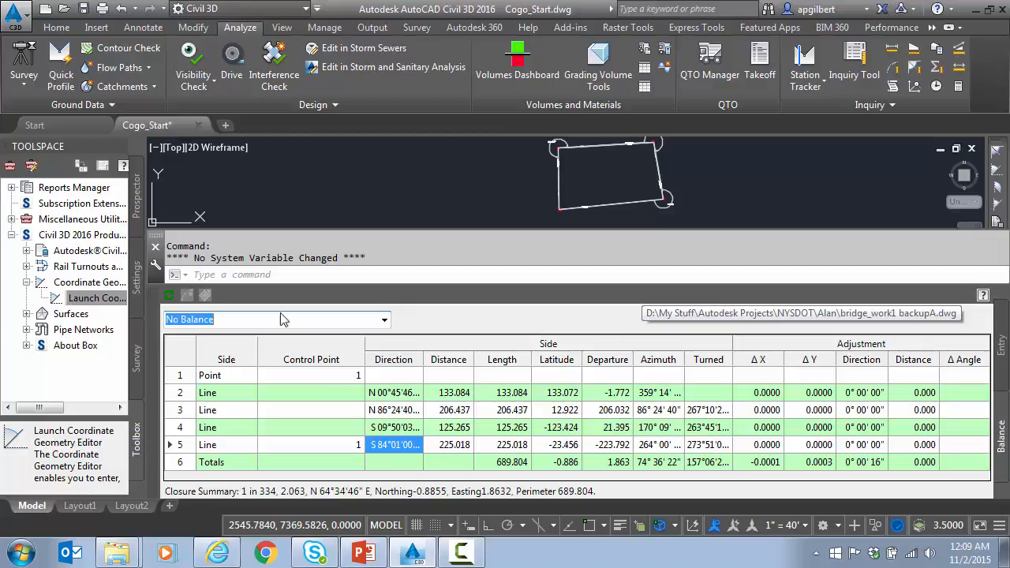
Start a new traverse, discarding the existing data, with its start point picked as an XYZ location at about 2383.91, 7406.46
{"action": "left_click", "coordinate": [1000, 345]}
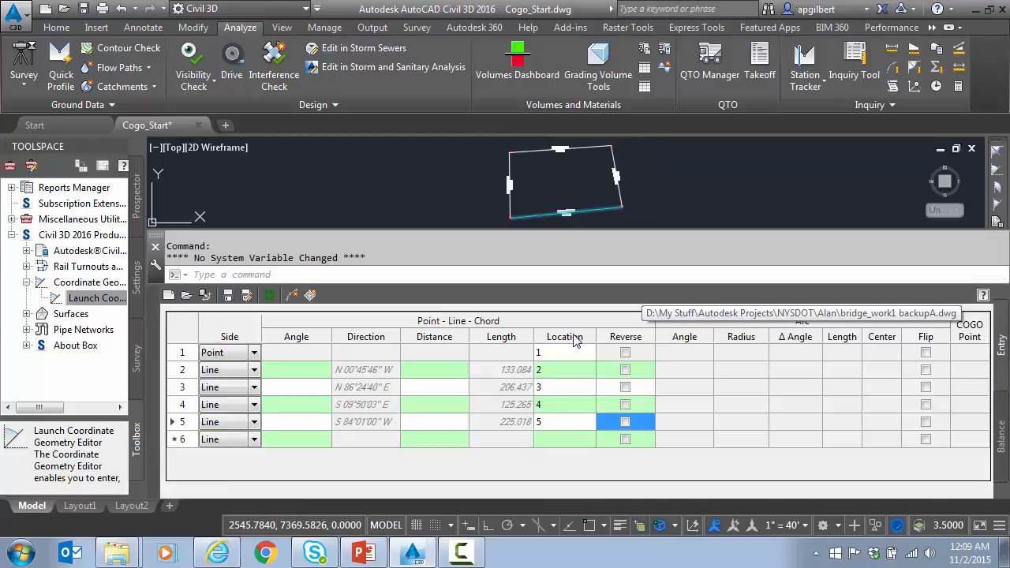
{"action": "left_click", "coordinate": [168, 295]}
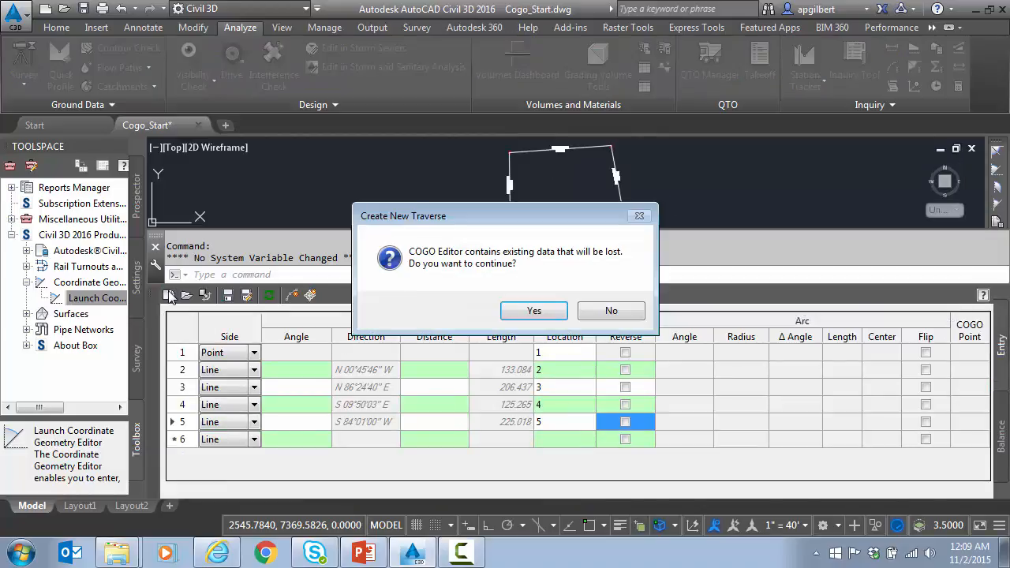
{"action": "left_click", "coordinate": [534, 312]}
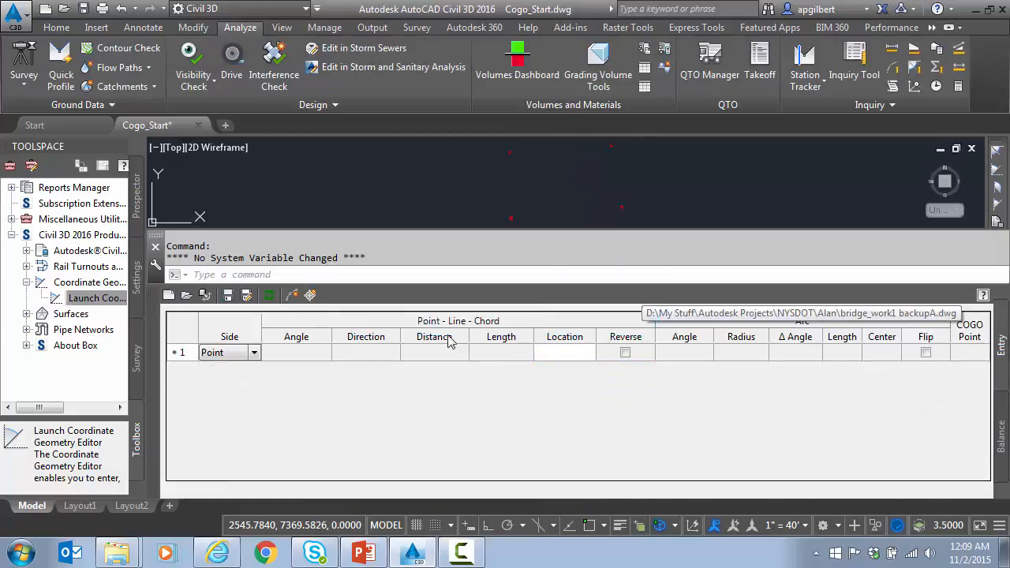
{"action": "left_click", "coordinate": [586, 353]}
{"action": "type", "text": "x"}
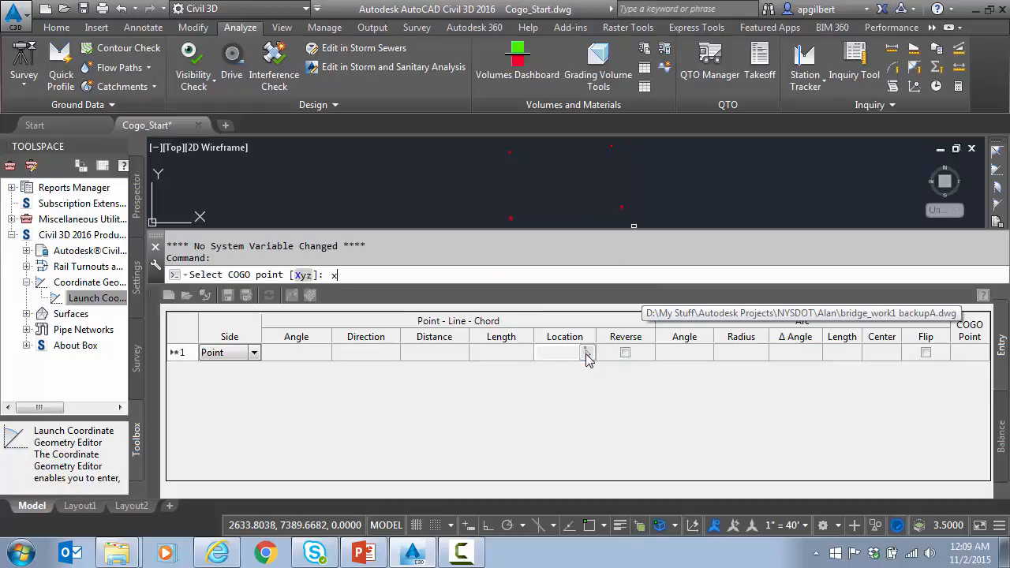
{"action": "key", "text": "Return"}
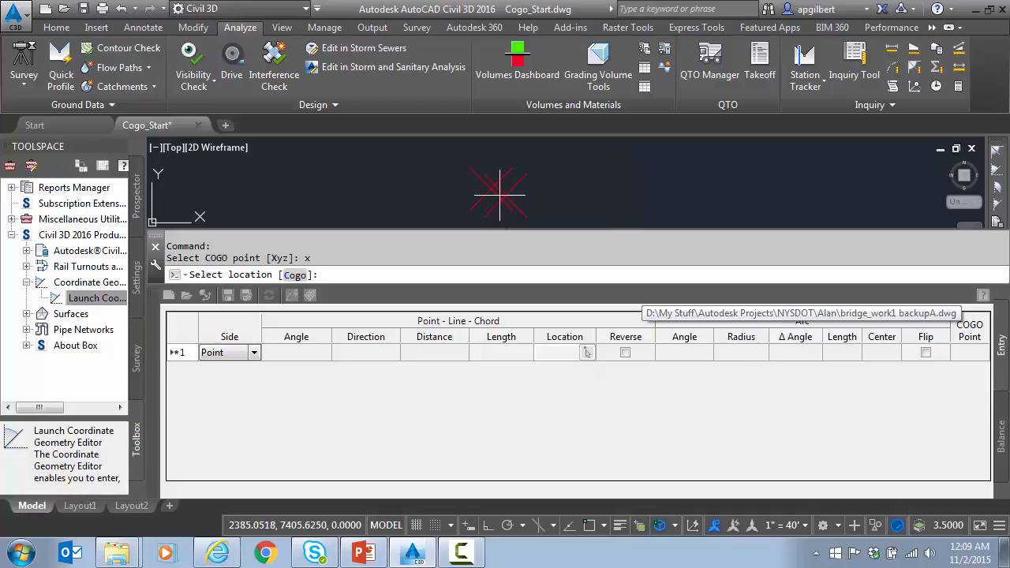
{"action": "left_click", "coordinate": [490, 189]}
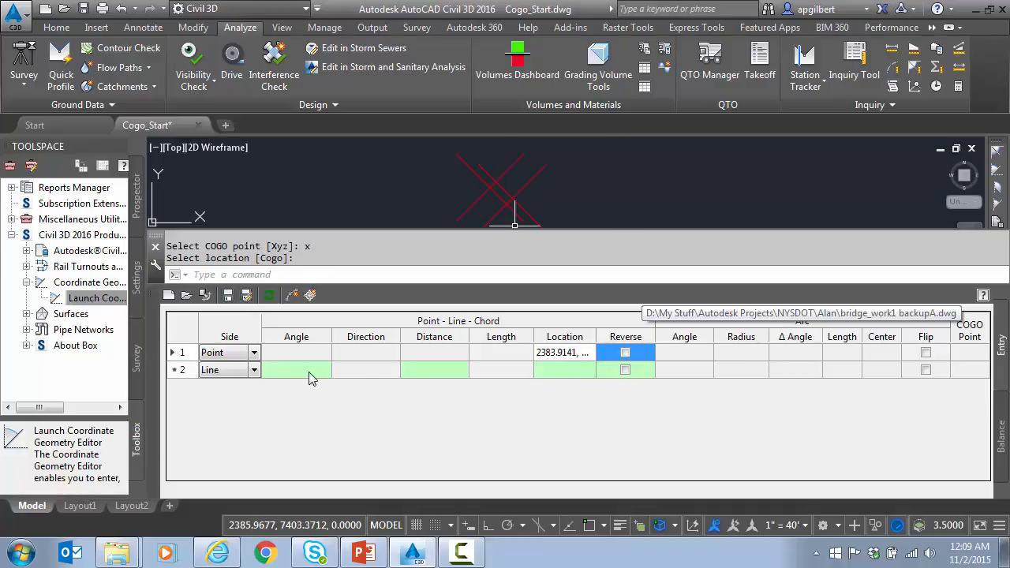
Add four line sides after the XYZ start point, using COGO points 2, 3, 4 and 5 as their locations
{"action": "left_click", "coordinate": [564, 375]}
{"action": "type", "text": "2"}
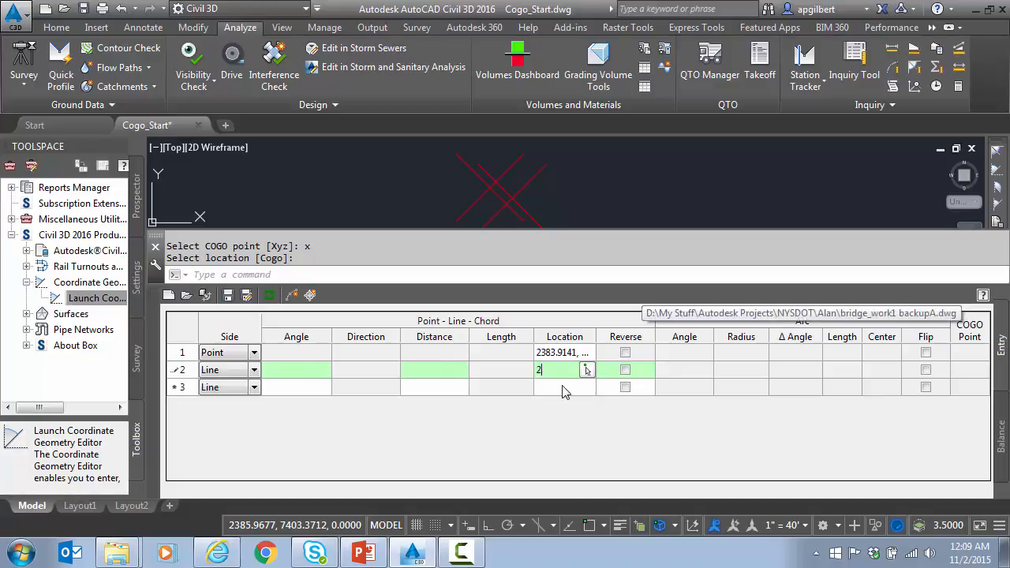
{"action": "left_click", "coordinate": [562, 386]}
{"action": "type", "text": "3"}
{"action": "key", "text": "Return"}
{"action": "type", "text": "4"}
{"action": "key", "text": "Return"}
{"action": "type", "text": "5"}
{"action": "key", "text": "Tab"}
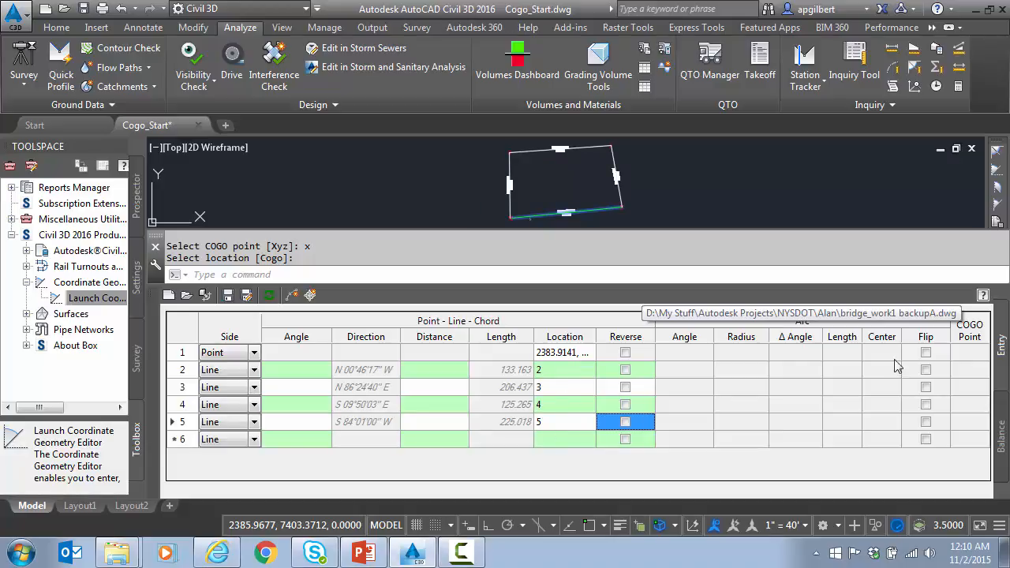
In the traverse balance table, set the control point of the last line, side 5, to the start coordinates 2383.9141, 7406.4607
{"action": "left_click", "coordinate": [1001, 430]}
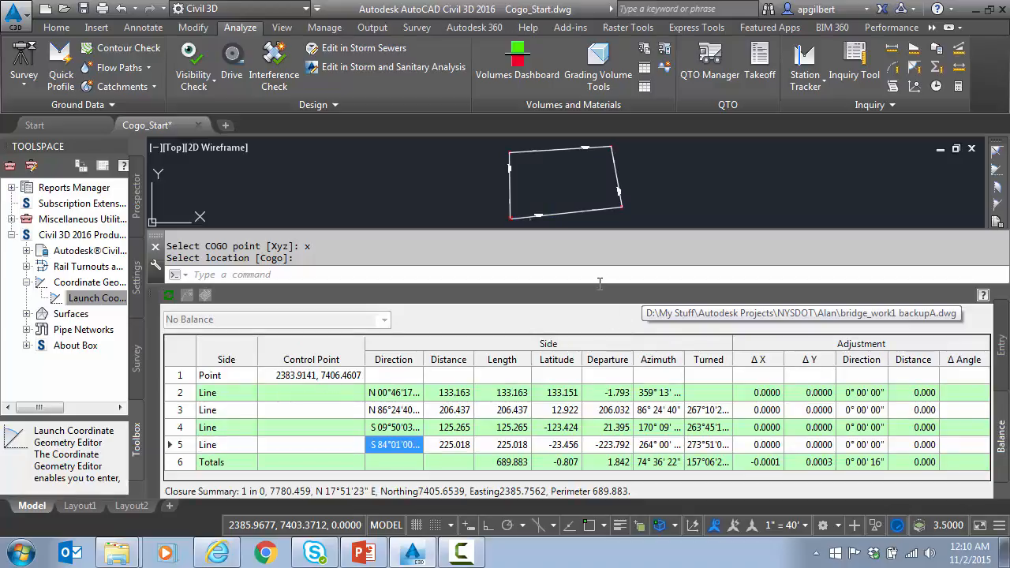
{"action": "left_click_drag", "start_coordinate": [598, 285], "coordinate": [598, 280]}
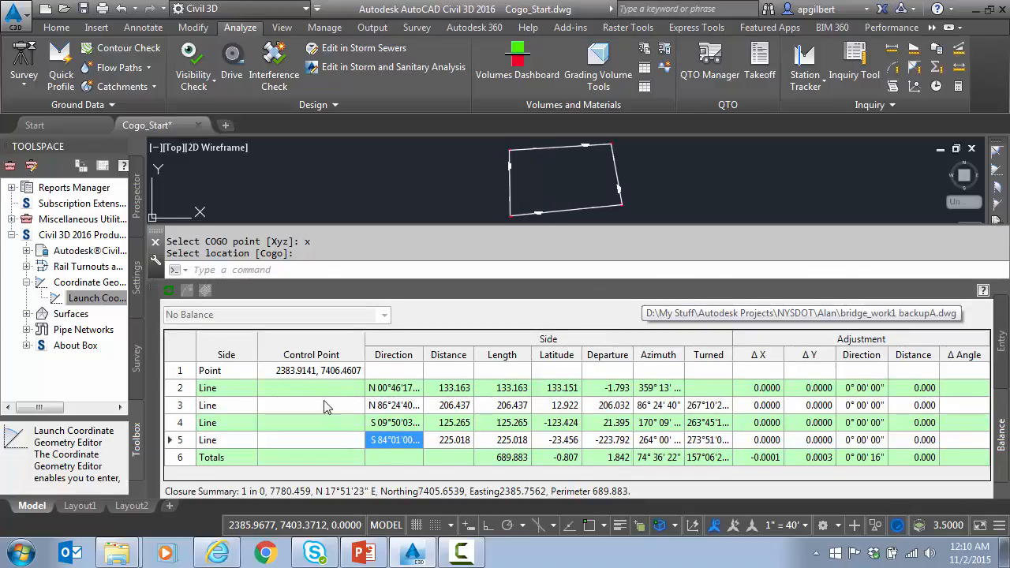
{"action": "left_click", "coordinate": [319, 375]}
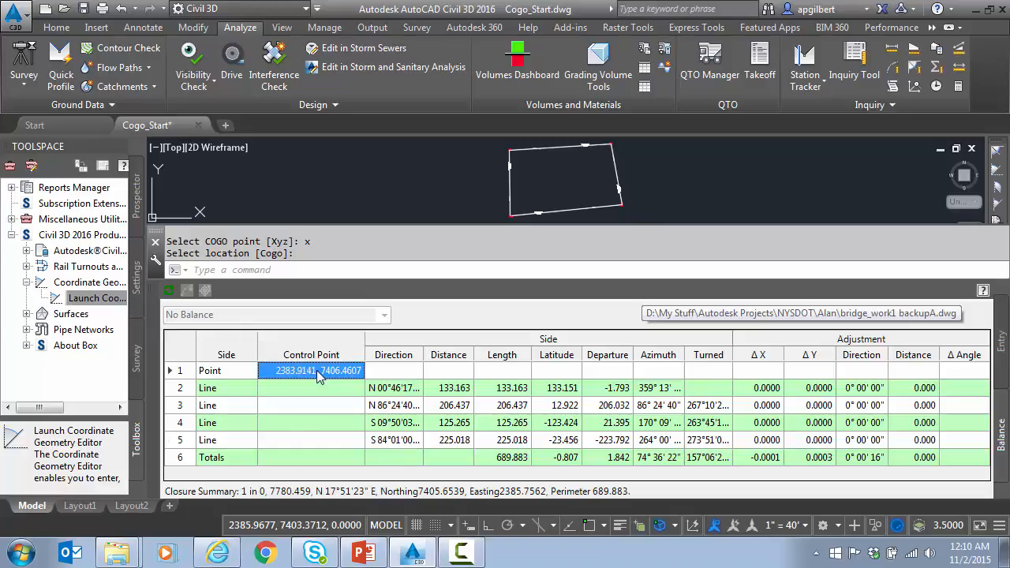
{"action": "left_click", "coordinate": [315, 442]}
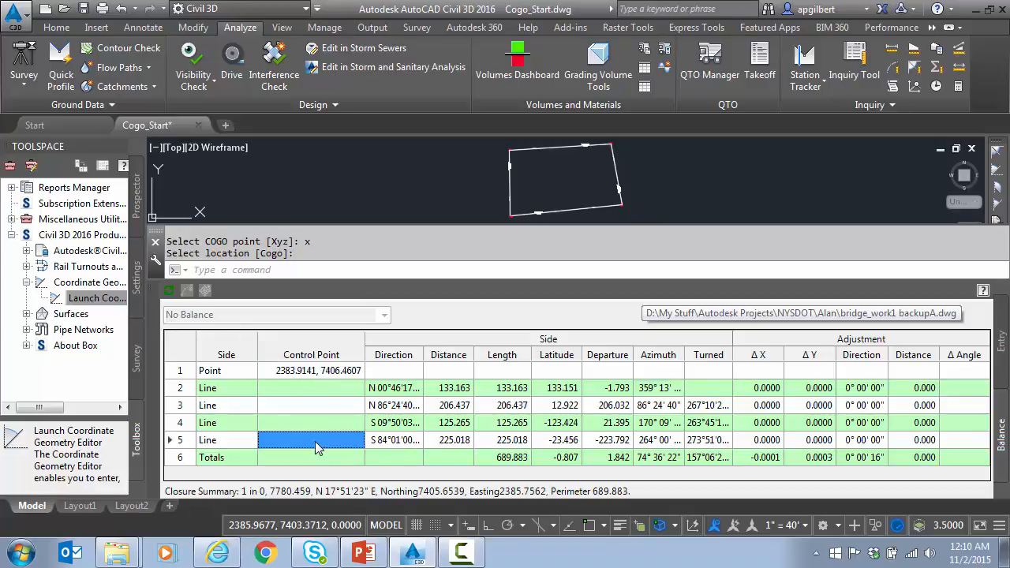
{"action": "left_click", "coordinate": [315, 441]}
{"action": "type", "text": "2383.9141, 7406.4607"}
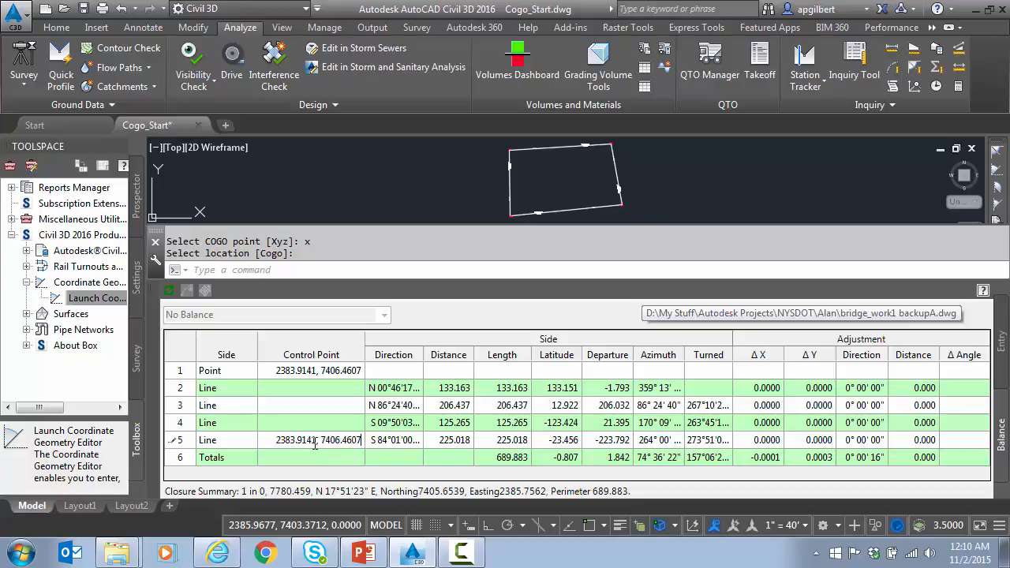
{"action": "key", "text": "Tab"}
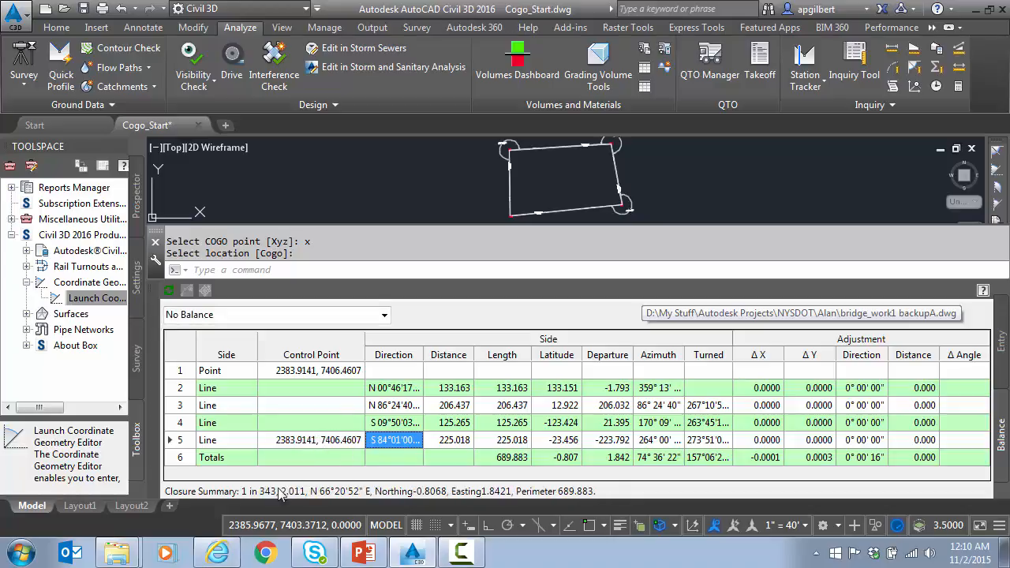